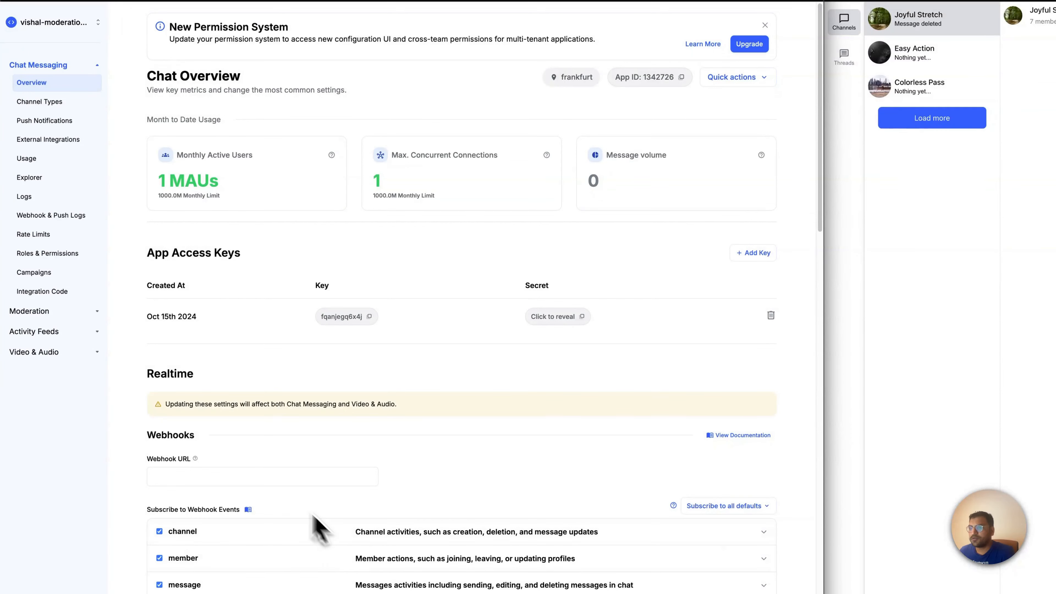
# Create a new moderation policy for the chat product with the messaging channel type, leaving the channel type ID empty
pyautogui.click(45, 312)
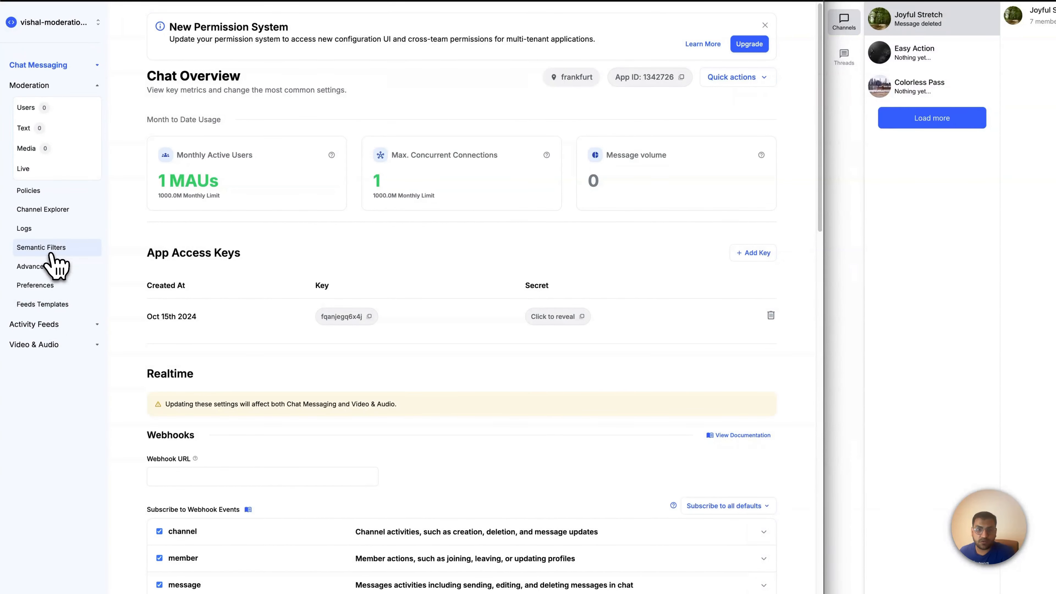
pyautogui.click(43, 193)
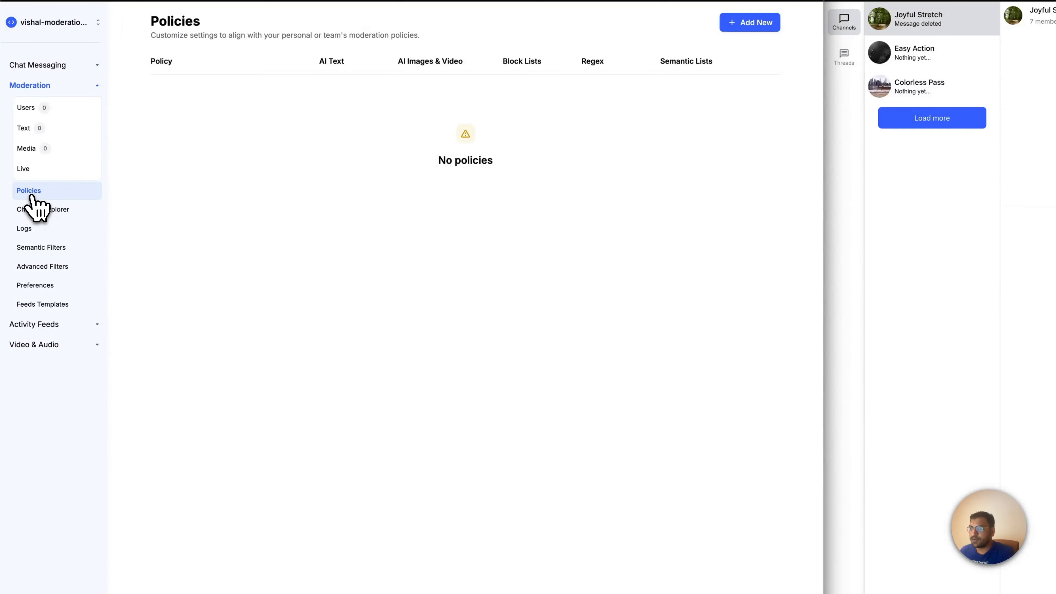
pyautogui.click(746, 24)
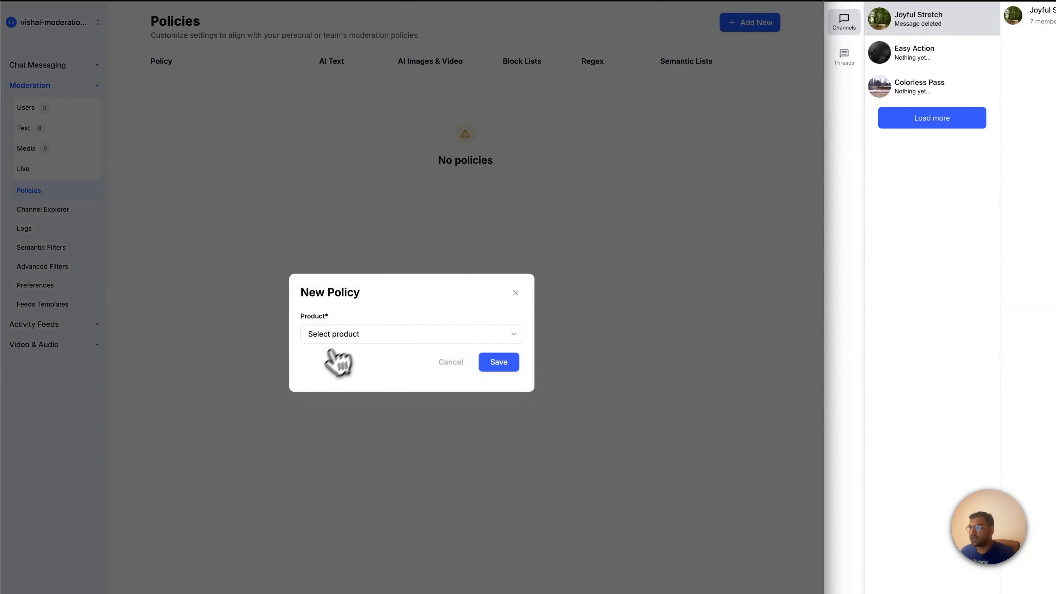
pyautogui.click(356, 335)
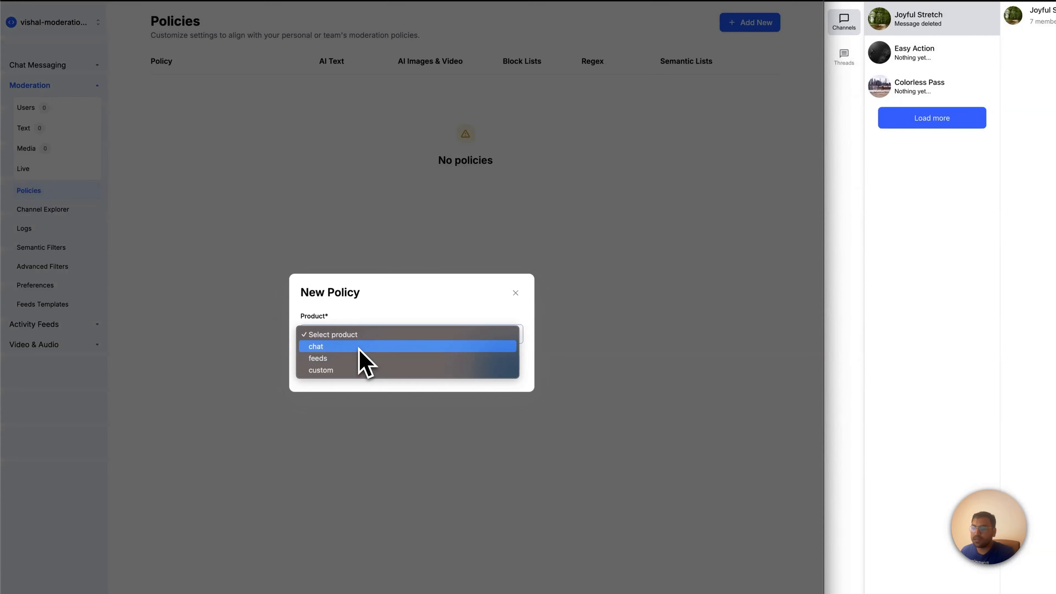
pyautogui.click(360, 348)
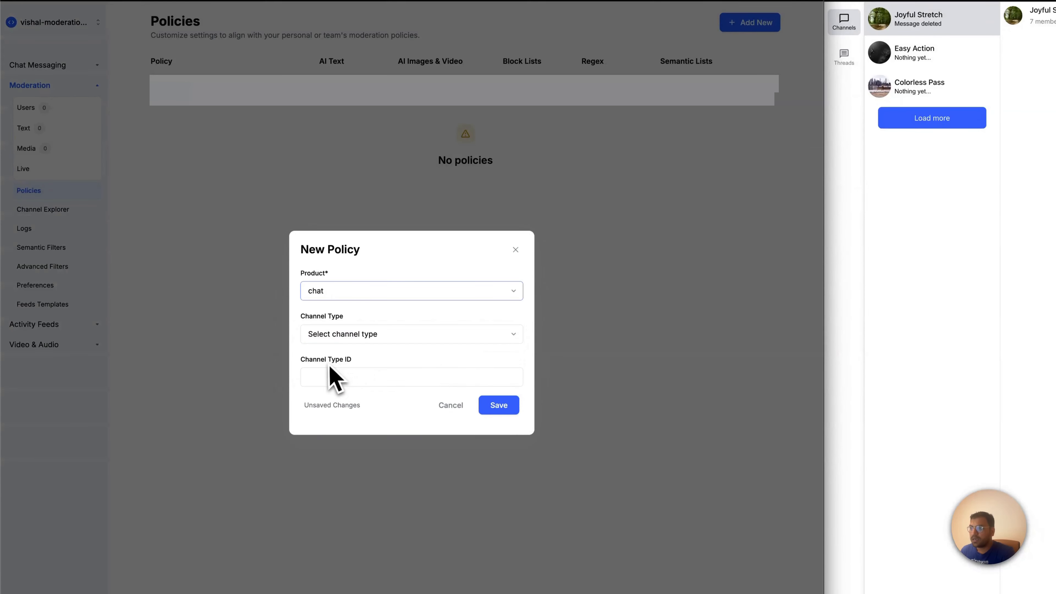
pyautogui.click(345, 337)
pyautogui.click(343, 349)
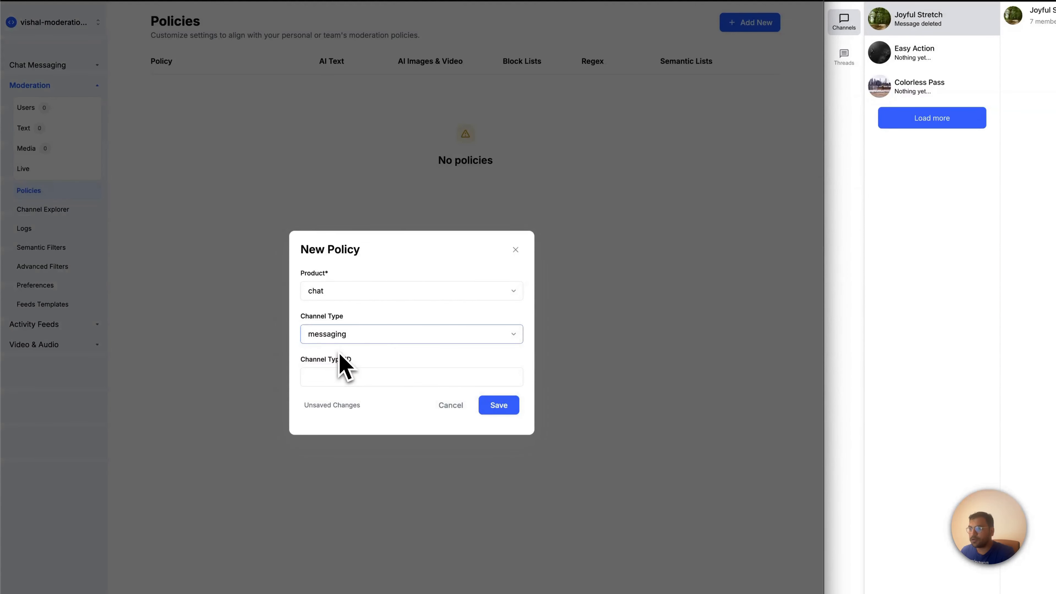
pyautogui.click(336, 378)
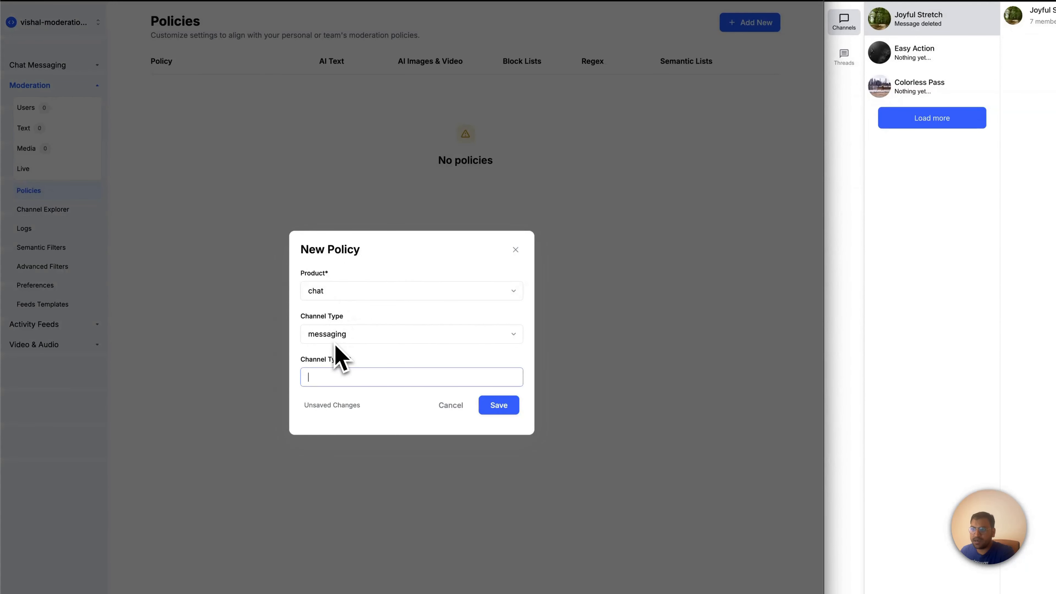
pyautogui.click(500, 407)
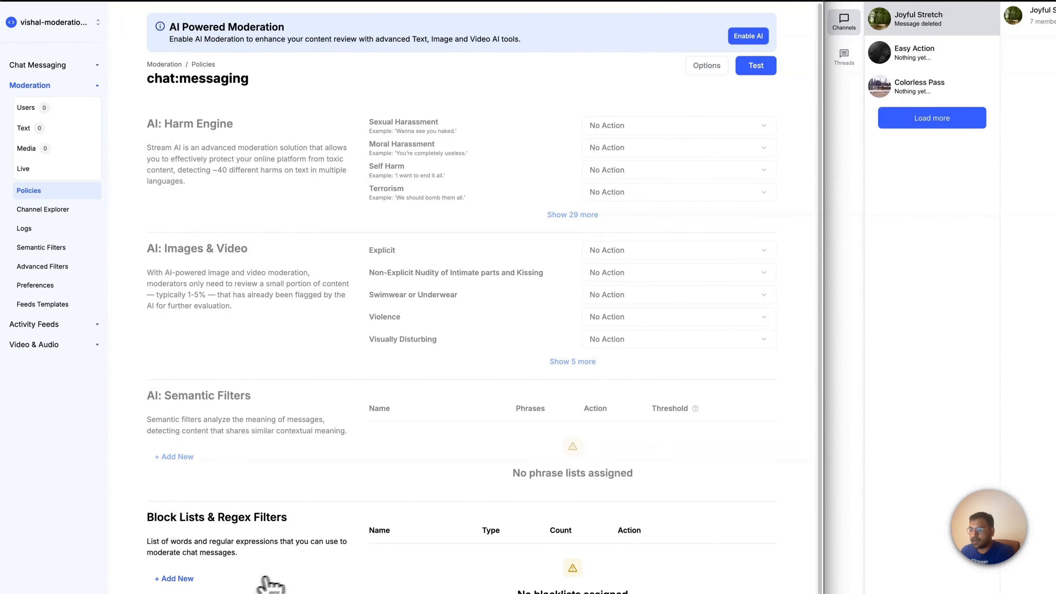
# Open the blocklist options for the chat:messaging policy and look over the existing profanity_en_2020_v1 list
pyautogui.click(182, 579)
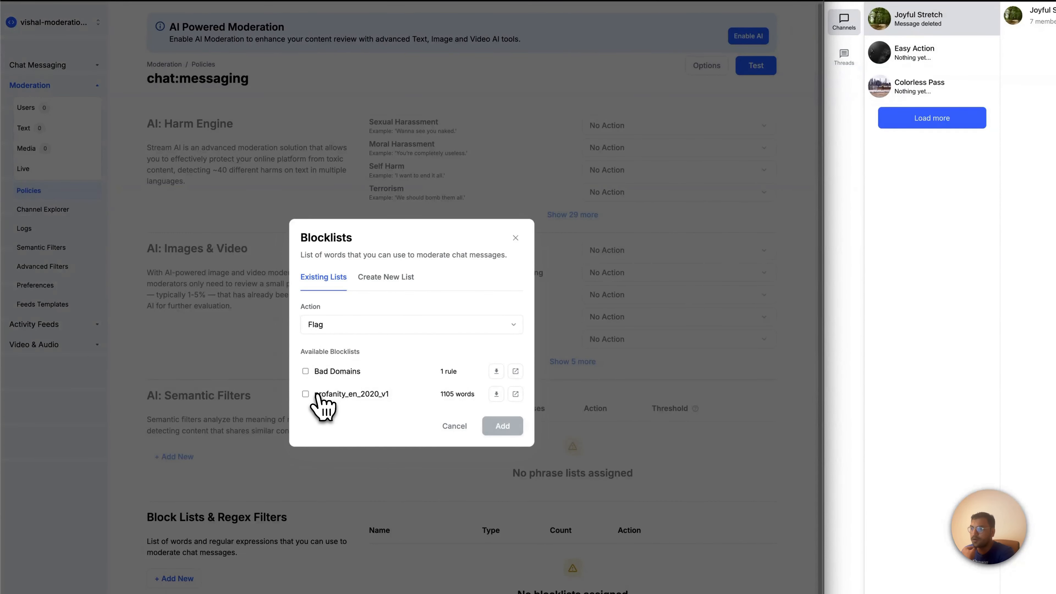
pyautogui.moveTo(314, 398); pyautogui.dragTo(391, 396)
pyautogui.click(366, 420)
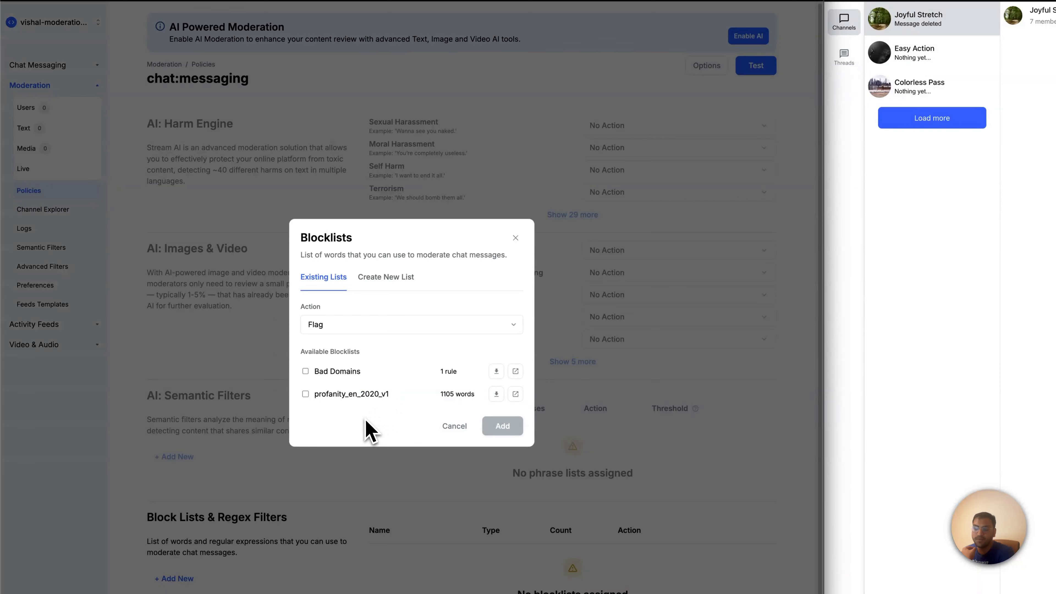
pyautogui.click(306, 393)
pyautogui.click(306, 394)
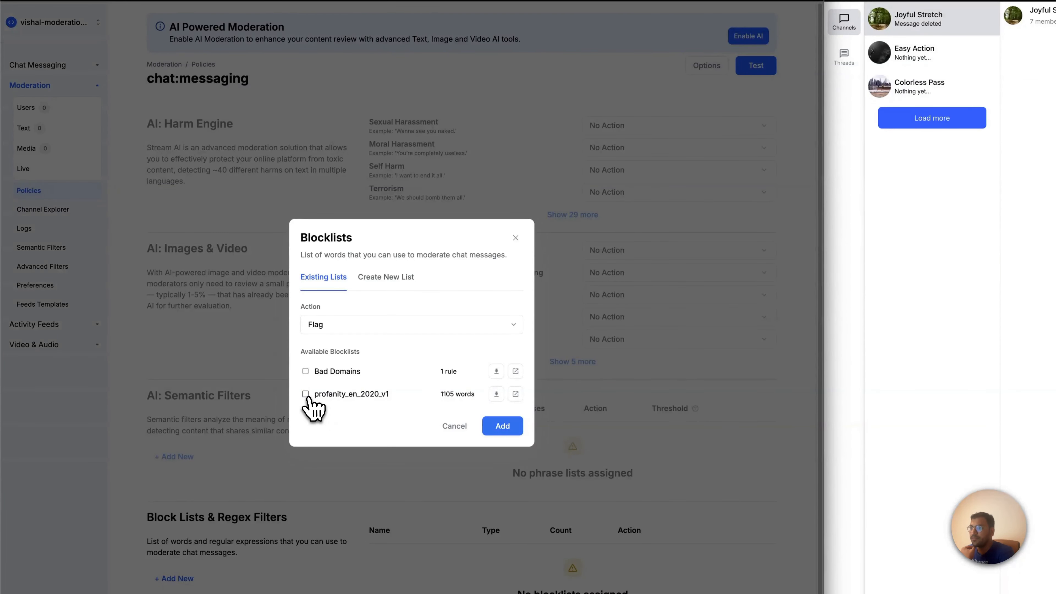
# Create and add a new word blocklist named food_list with the Flag action, including the words banana and cupcake
pyautogui.click(386, 282)
pyautogui.click(369, 268)
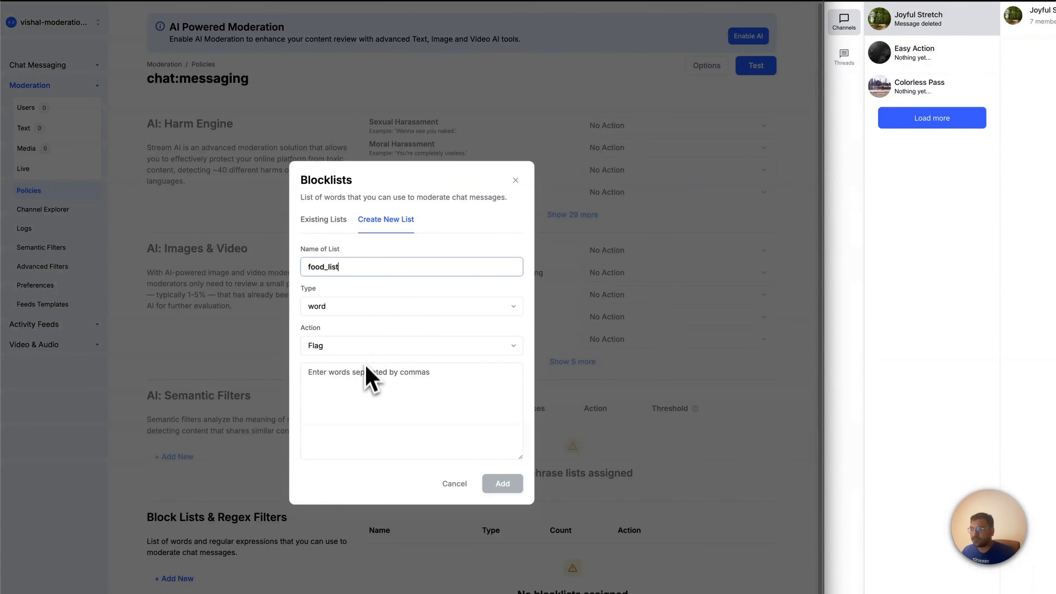
pyautogui.click(361, 349)
pyautogui.click(362, 347)
pyautogui.click(354, 397)
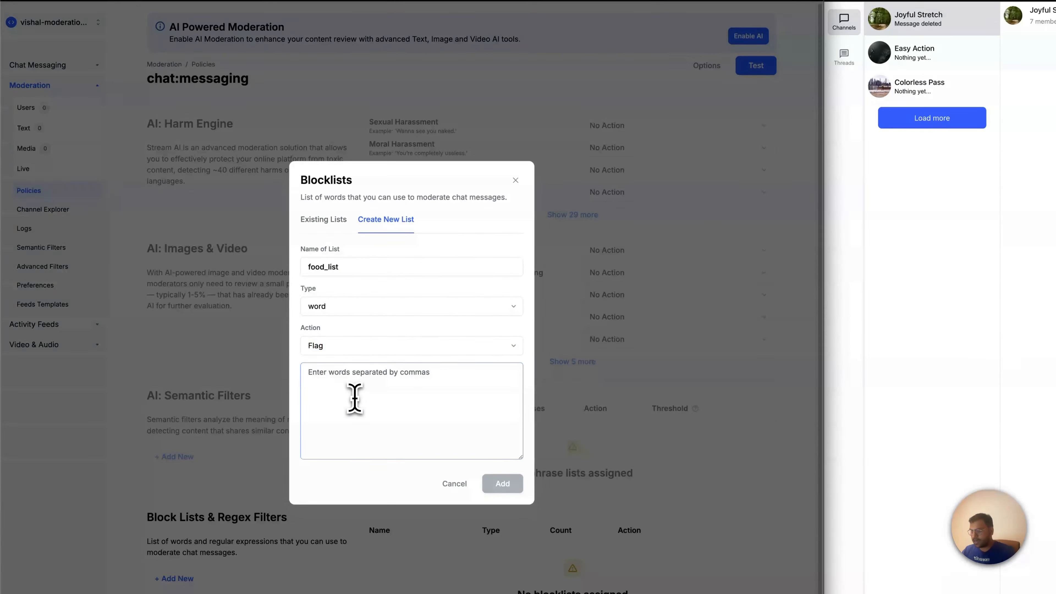
pyautogui.write('banana,cupcake,apples')
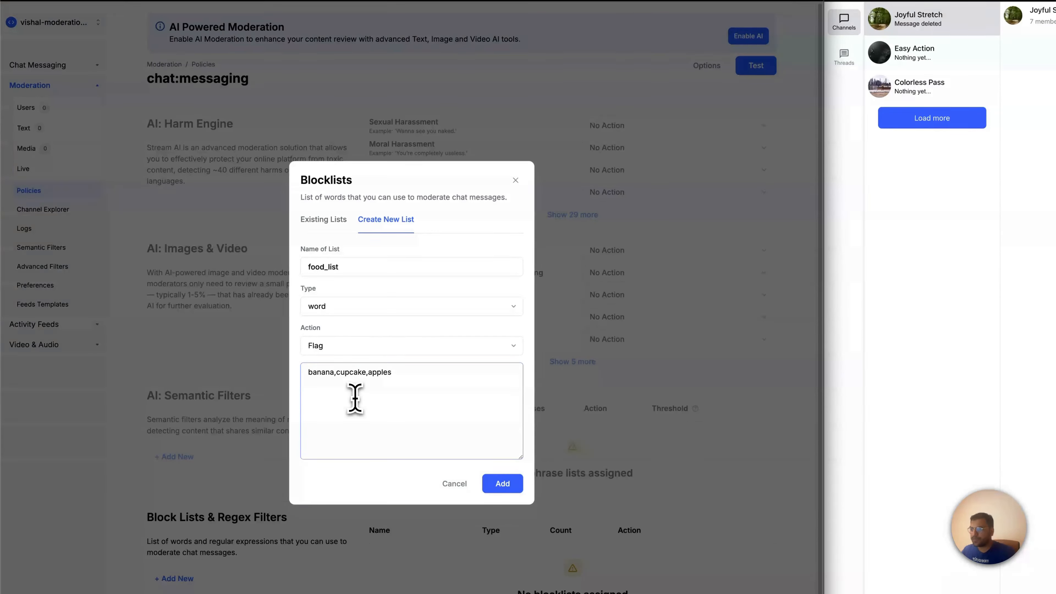
pyautogui.click(508, 490)
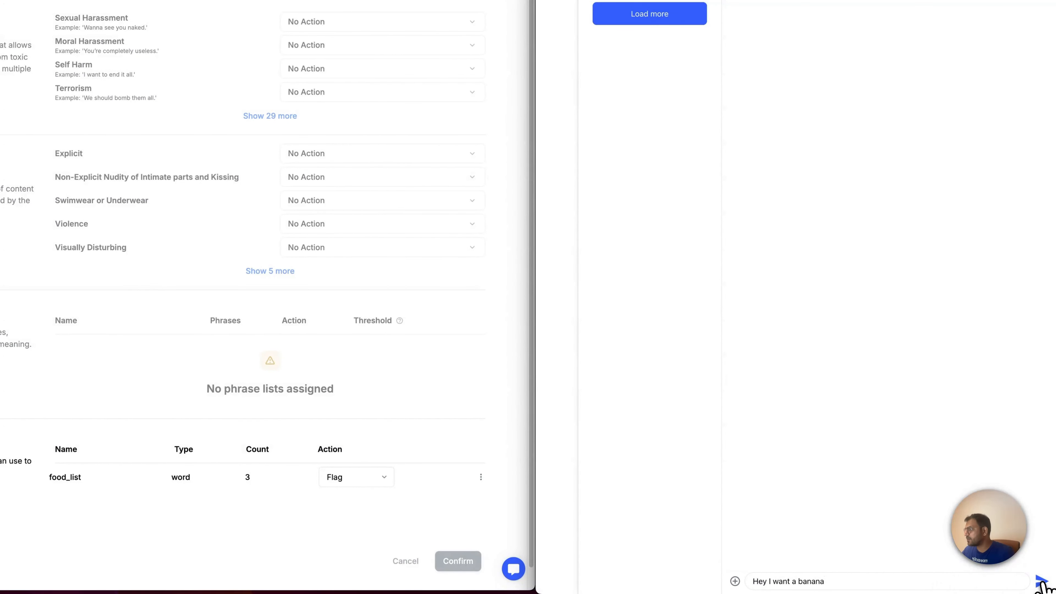
# Send "Hey I want a banana" in the Joyful Stretch channel and check the moderation queue for flagged text
pyautogui.click(36, 167)
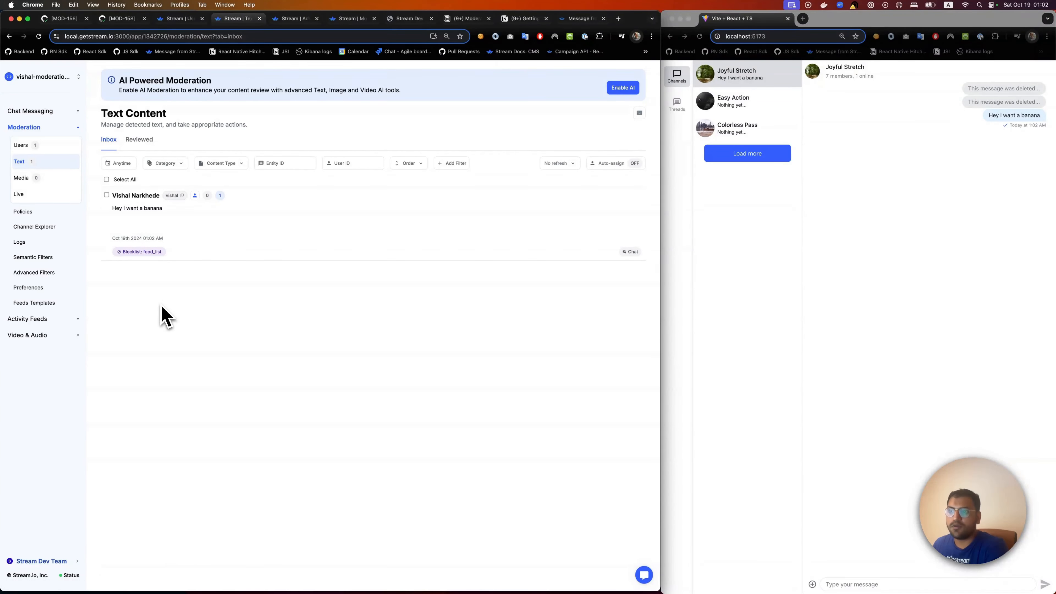
pyautogui.click(40, 243)
# Reopen the chat:messaging policy and enable AI moderation with the AI Free Trial option
pyautogui.click(30, 212)
pyautogui.click(143, 133)
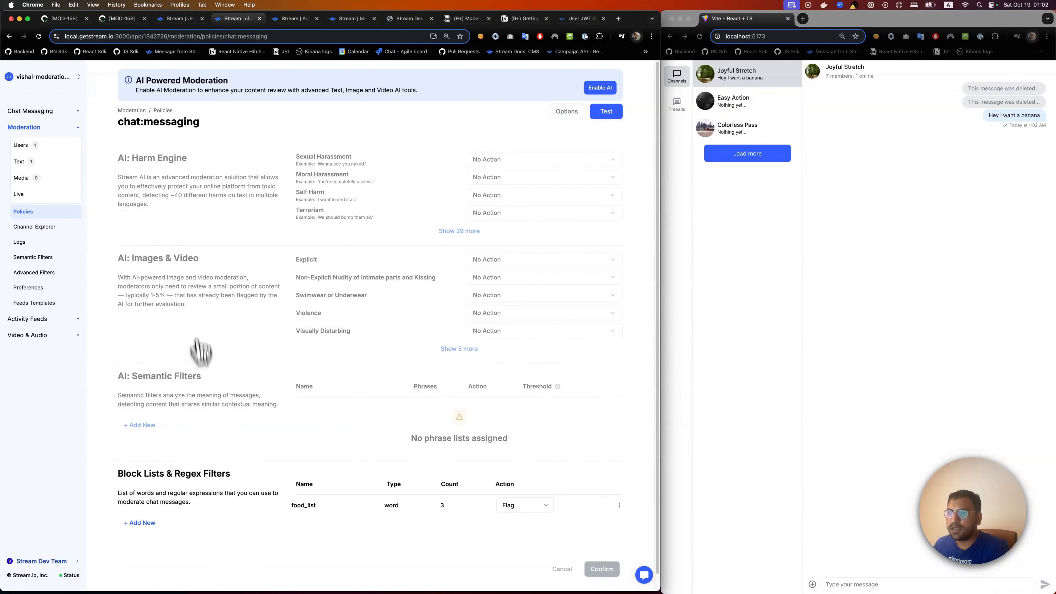
pyautogui.click(601, 90)
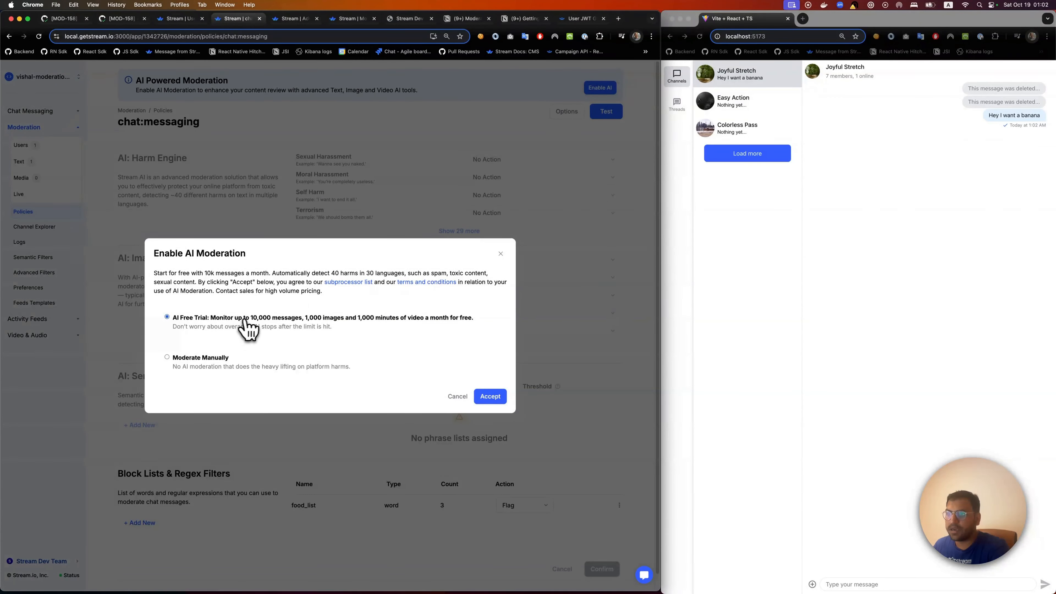
pyautogui.click(490, 397)
pyautogui.click(403, 401)
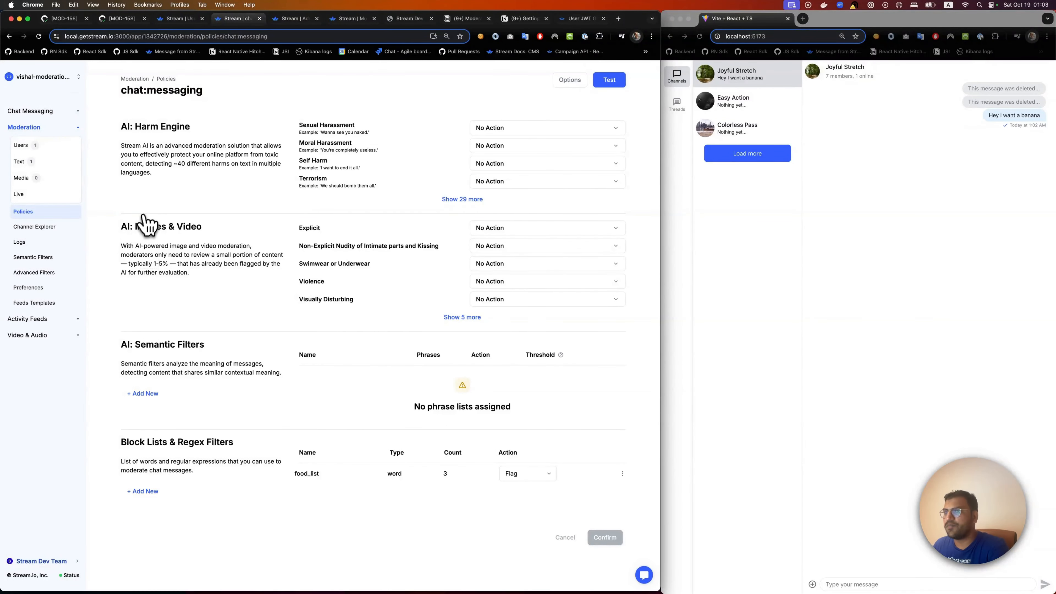
# Review the policy's Harm Engine, Images & Video and Semantic Filters sections, including the full list of harm categories
pyautogui.moveTo(120, 126); pyautogui.dragTo(188, 125)
pyautogui.moveTo(120, 226); pyautogui.dragTo(191, 227)
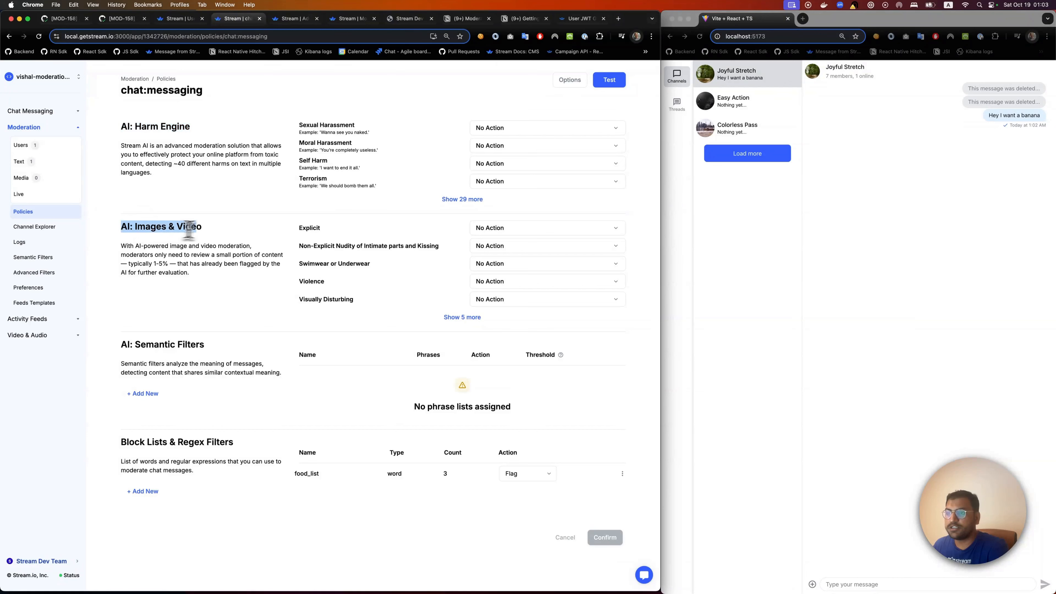
pyautogui.moveTo(119, 345); pyautogui.dragTo(227, 343)
pyautogui.click(227, 340)
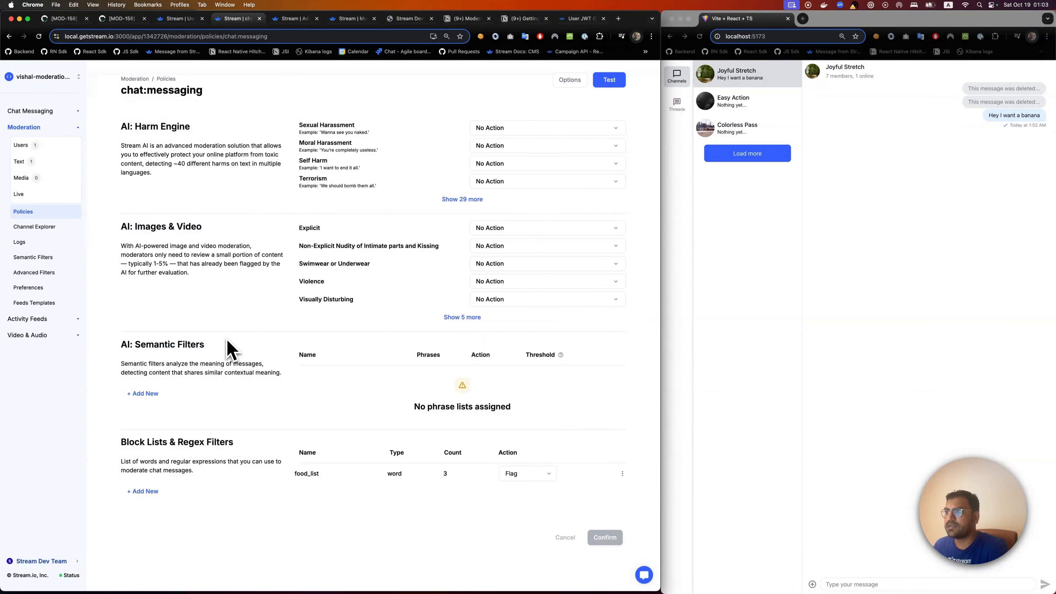
pyautogui.click(499, 181)
pyautogui.click(420, 200)
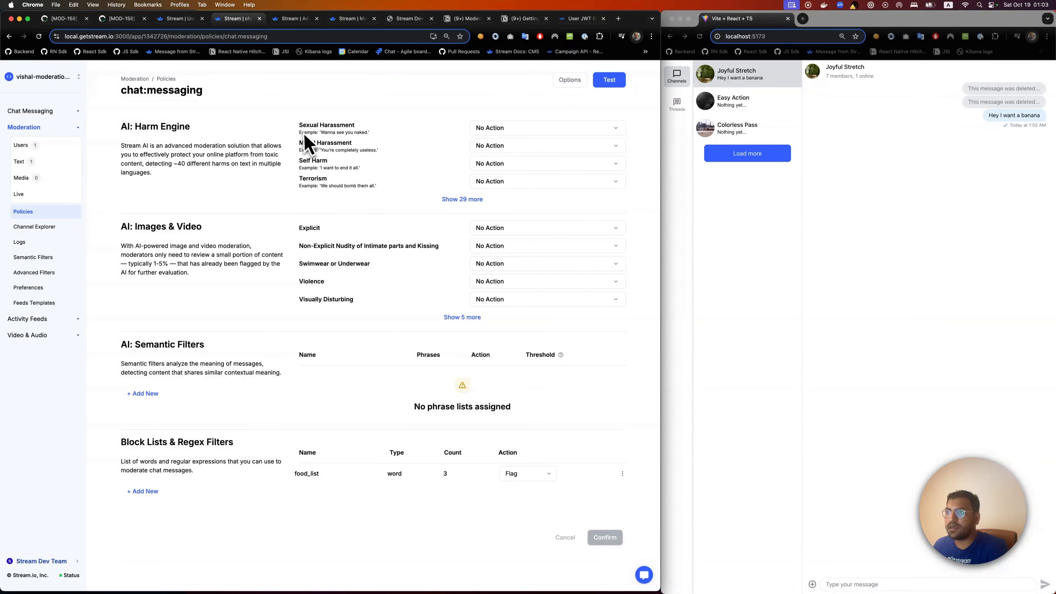
pyautogui.click(462, 200)
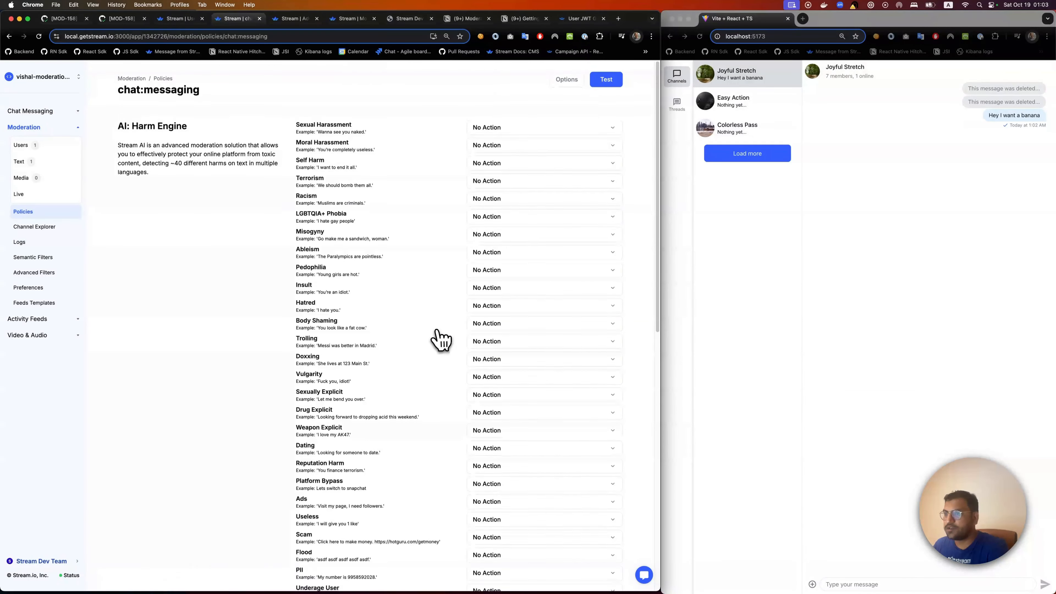
pyautogui.scroll(-4, 432, 337)
pyautogui.scroll(5, 424, 333)
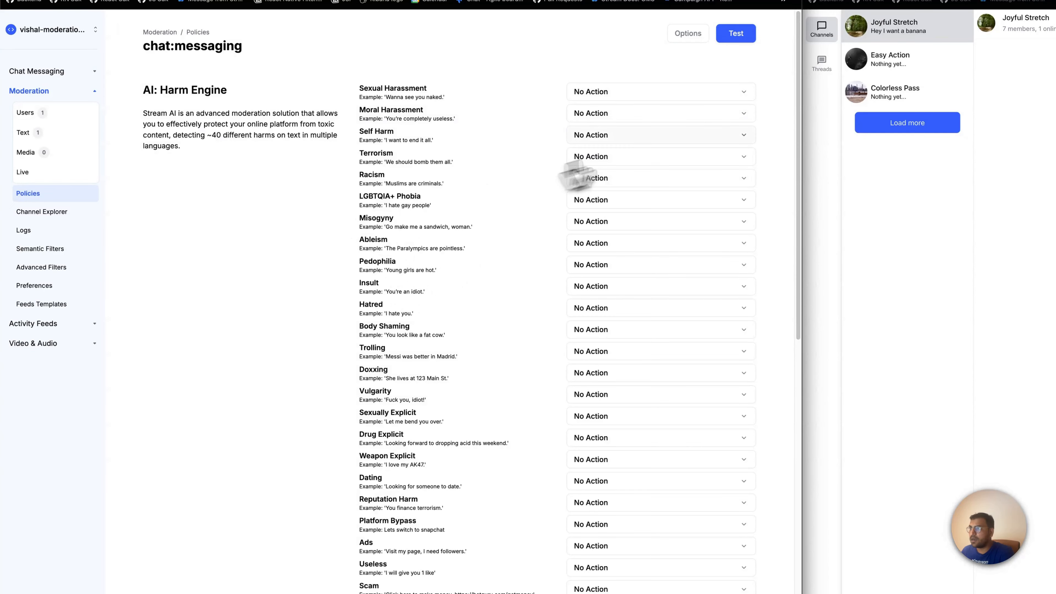
pyautogui.scroll(-2, 517, 522)
pyautogui.scroll(-3, 517, 522)
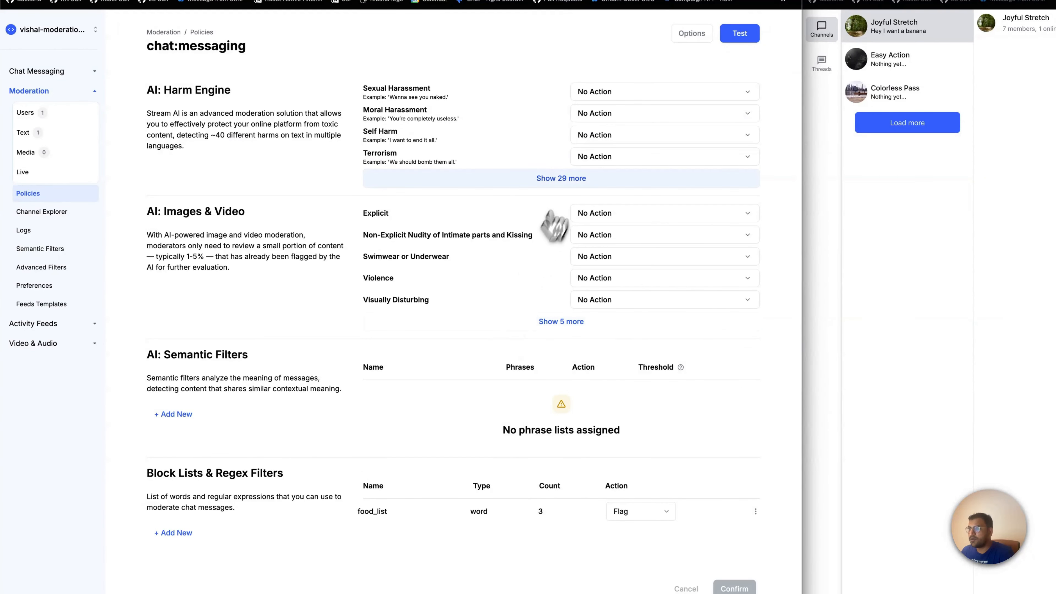
# Set the Terrorism category in the AI Harm Engine to Block for all severity levels and confirm the policy
pyautogui.click(594, 160)
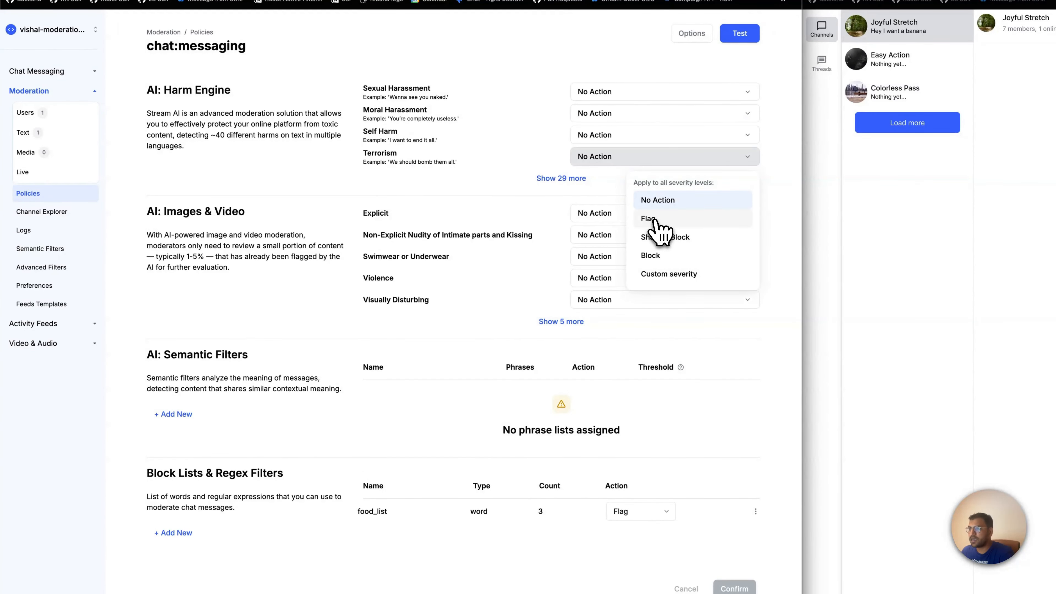
pyautogui.click(655, 255)
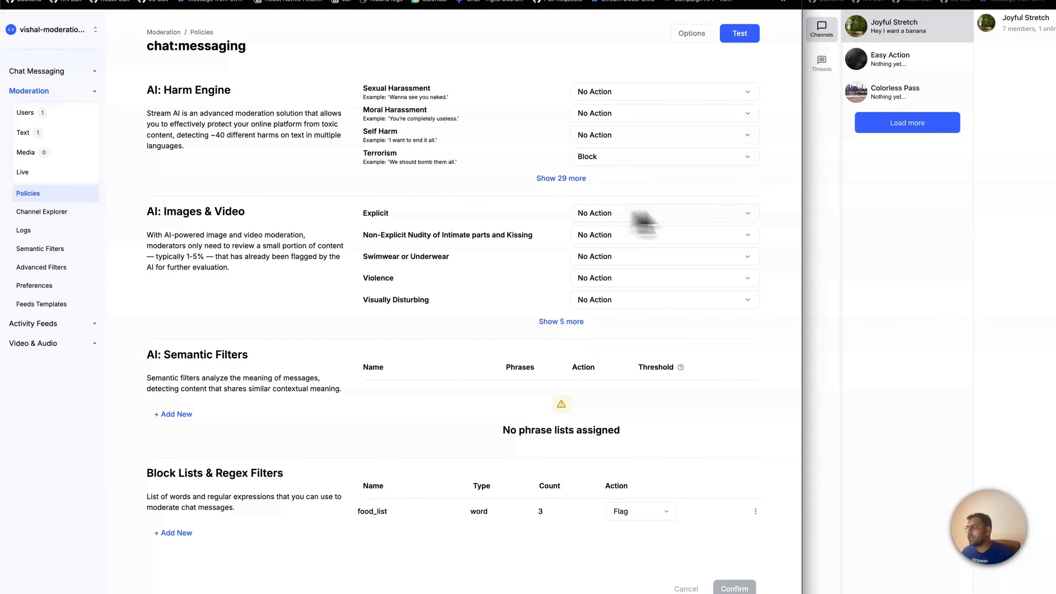
pyautogui.click(944, 300)
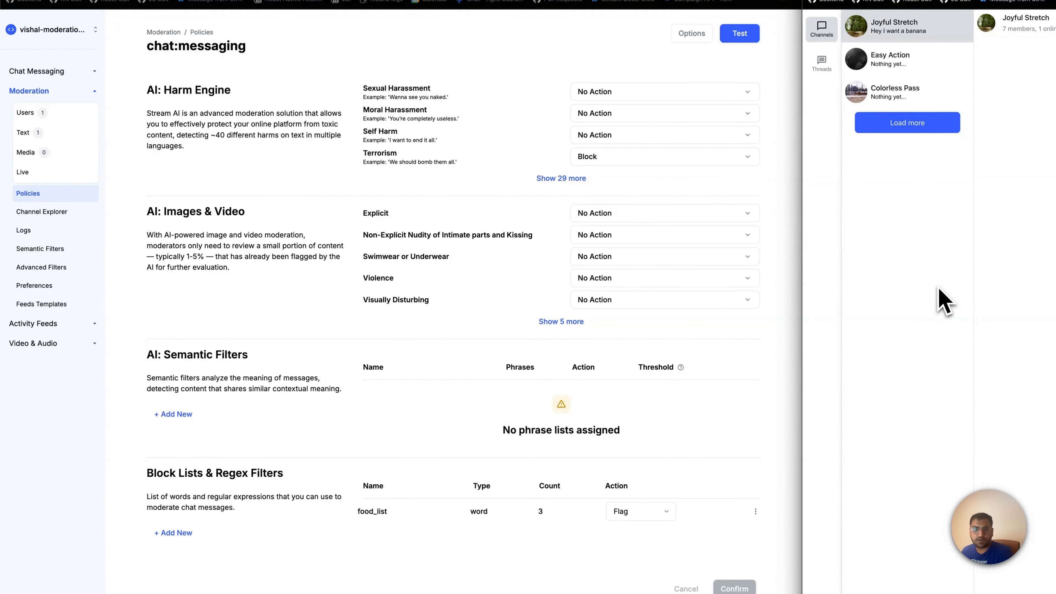
pyautogui.click(241, 172)
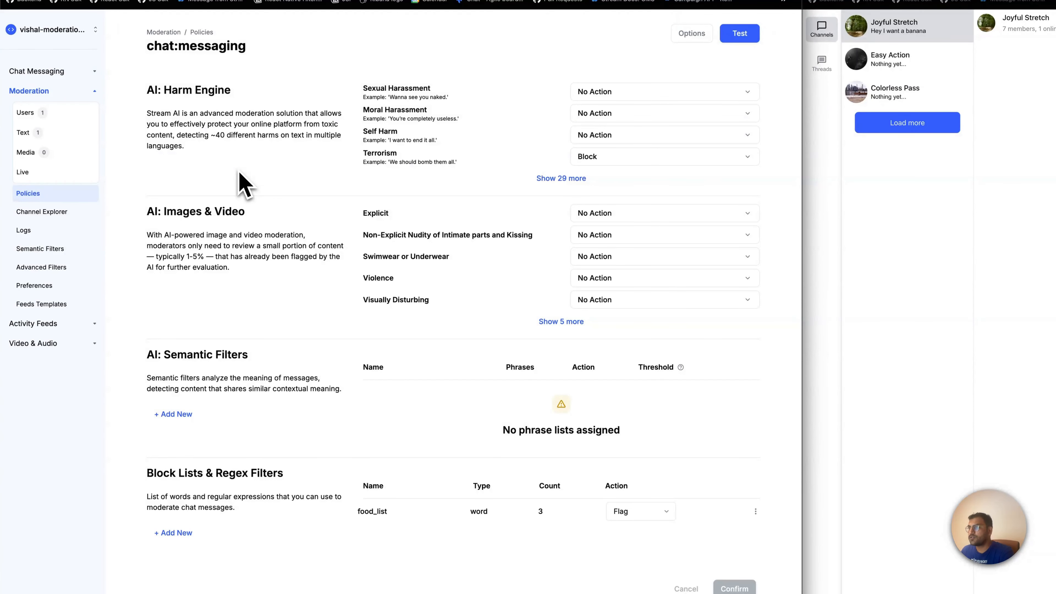
# Fill the policy test's text with "should I burn down your school for you pooks?" copied from the code editor, and close the test
pyautogui.click(739, 36)
pyautogui.hotkey('alt', 'shift', 'Left')
pyautogui.hotkey('alt', 'shift', 'Left')
pyautogui.hotkey('alt', 'shift', 'Left')
pyautogui.hotkey('alt', 'shift', 'Left')
pyautogui.press('BackSpace')
pyautogui.press('super+Tab')
pyautogui.press('super+Tab')
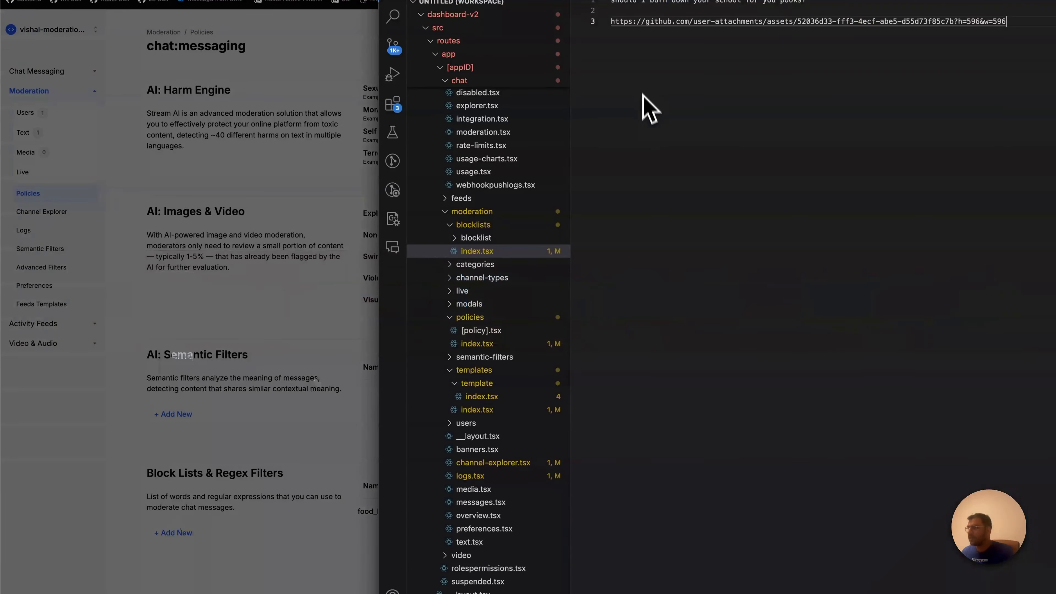
pyautogui.tripleClick(672, 6)
pyautogui.press('super+c')
pyautogui.press('super+Tab')
pyautogui.press('super+v')
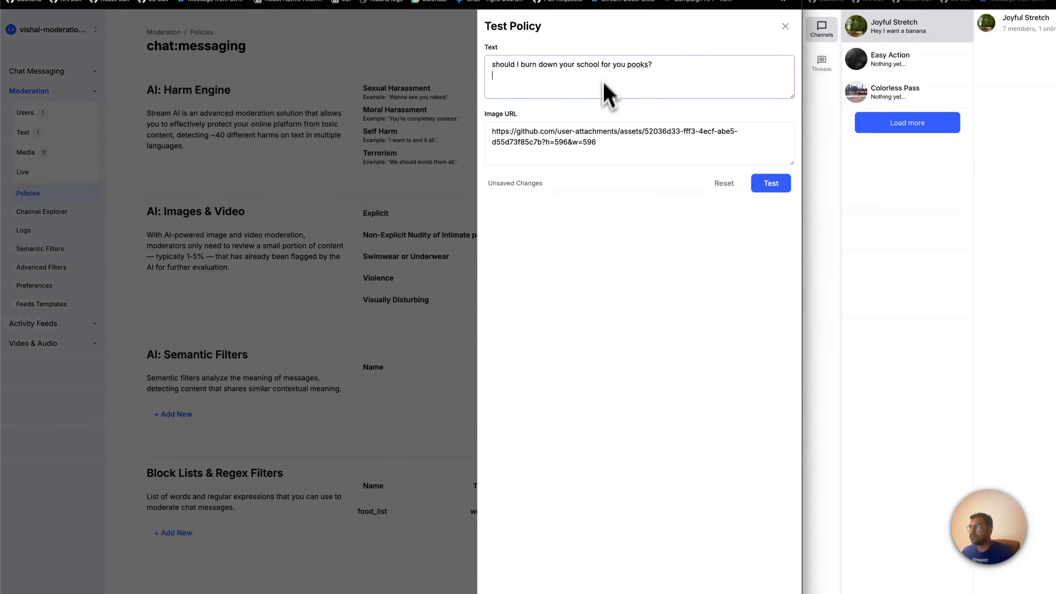
pyautogui.click(610, 139)
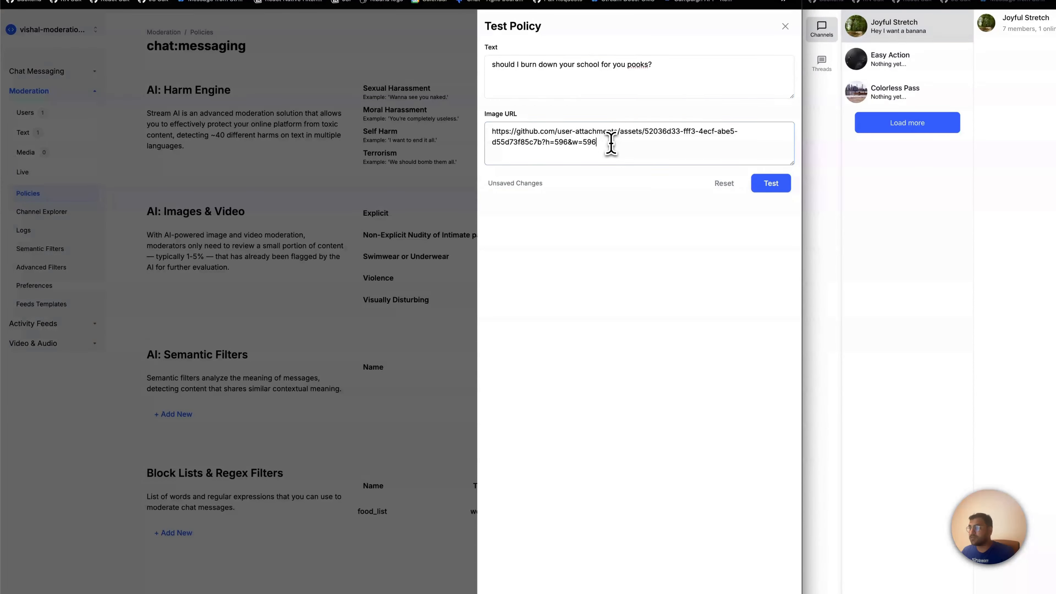
pyautogui.press('super+a')
pyautogui.click(449, 246)
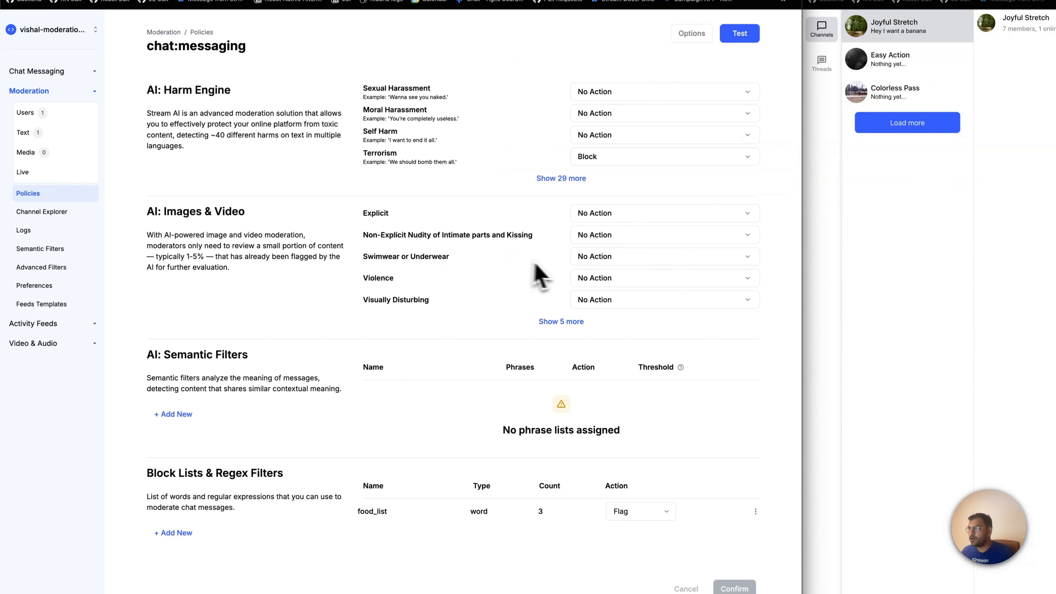
# Set Explicit, Non-Explicit Nudity, Swimwear or Underwear, and Violence to Flag in the chat:messaging policy's AI Images & Video section, and confirm the policy
pyautogui.click(705, 216)
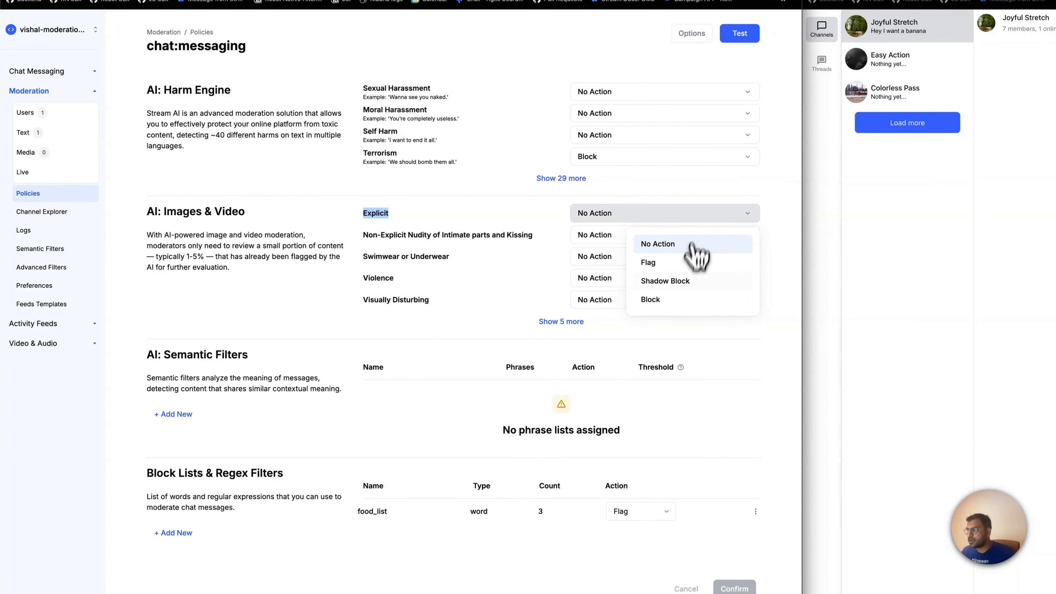
pyautogui.click(690, 261)
pyautogui.click(665, 235)
pyautogui.click(644, 284)
pyautogui.click(607, 257)
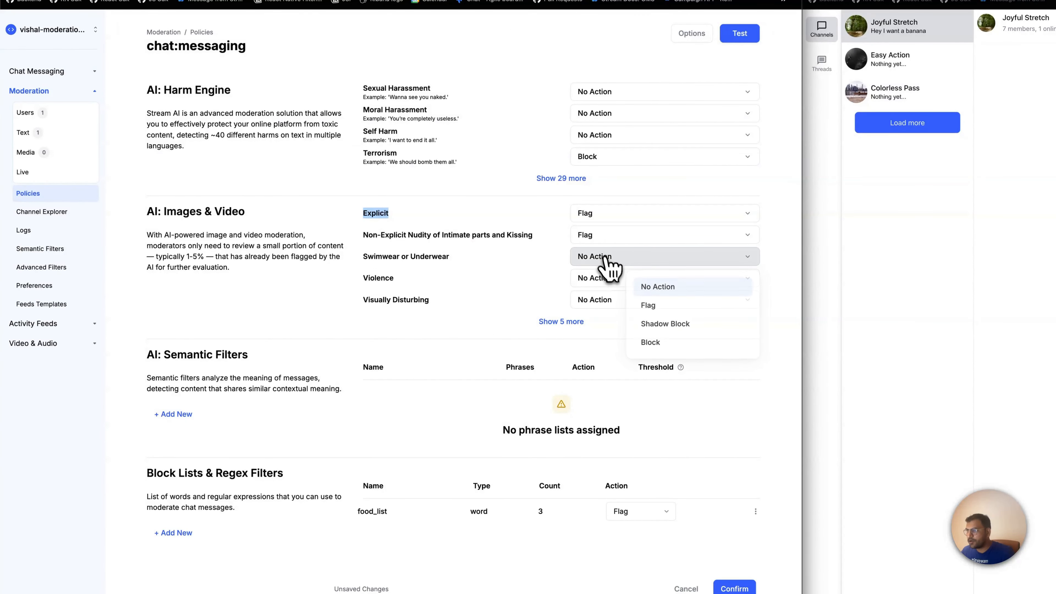
pyautogui.click(651, 307)
pyautogui.click(610, 279)
pyautogui.click(650, 327)
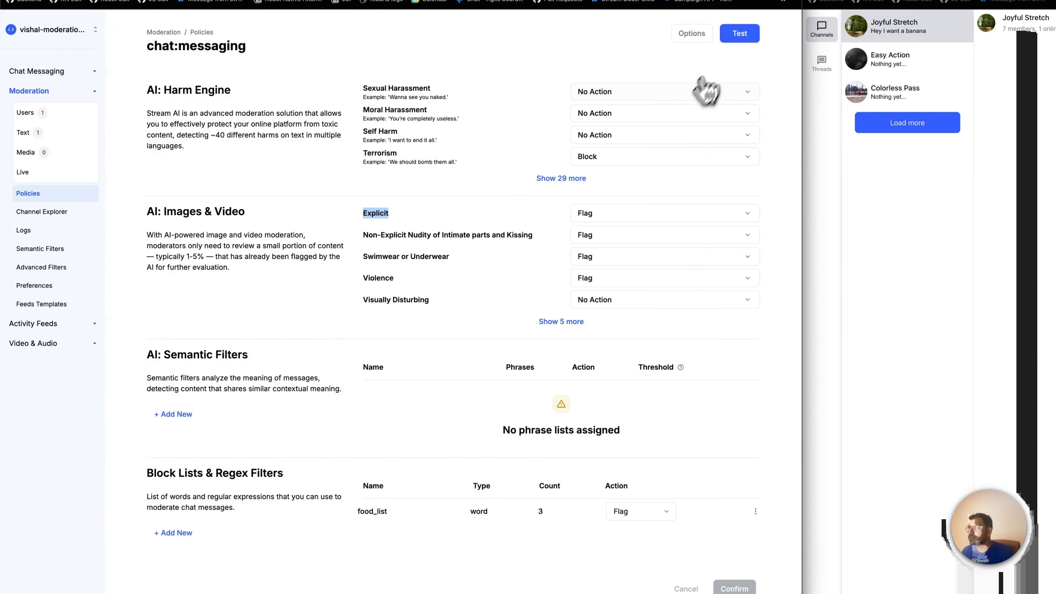
# Test the policy with the text "should I burn down your school for you pooks?" together with the GitHub-hosted image URL
pyautogui.click(737, 35)
pyautogui.tripleClick(671, 71)
pyautogui.hotkey('ctrl', 'v')
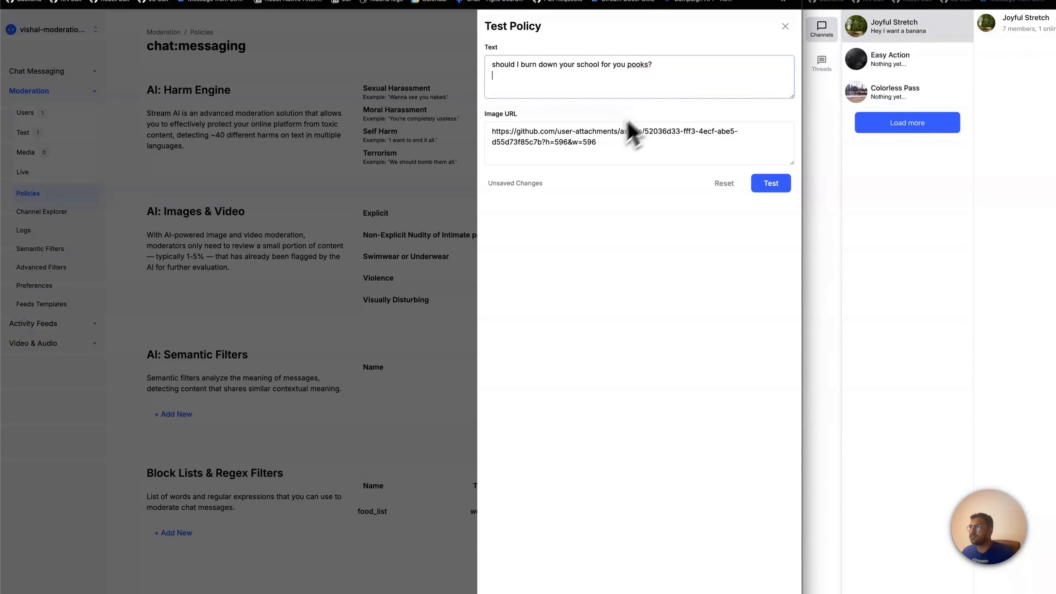
pyautogui.press('BackSpace')
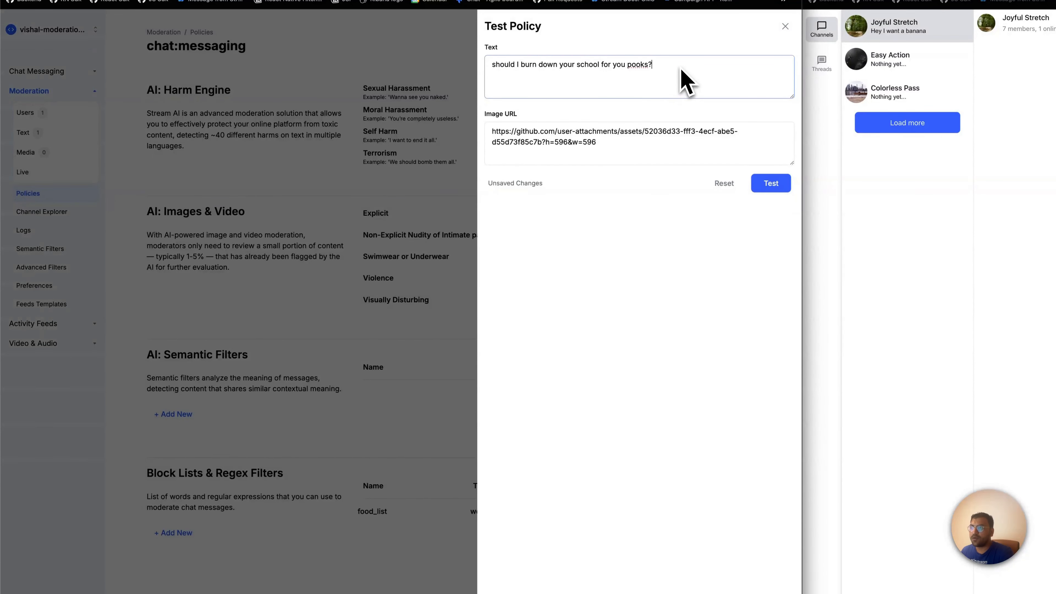
pyautogui.moveTo(605, 143); pyautogui.dragTo(491, 131)
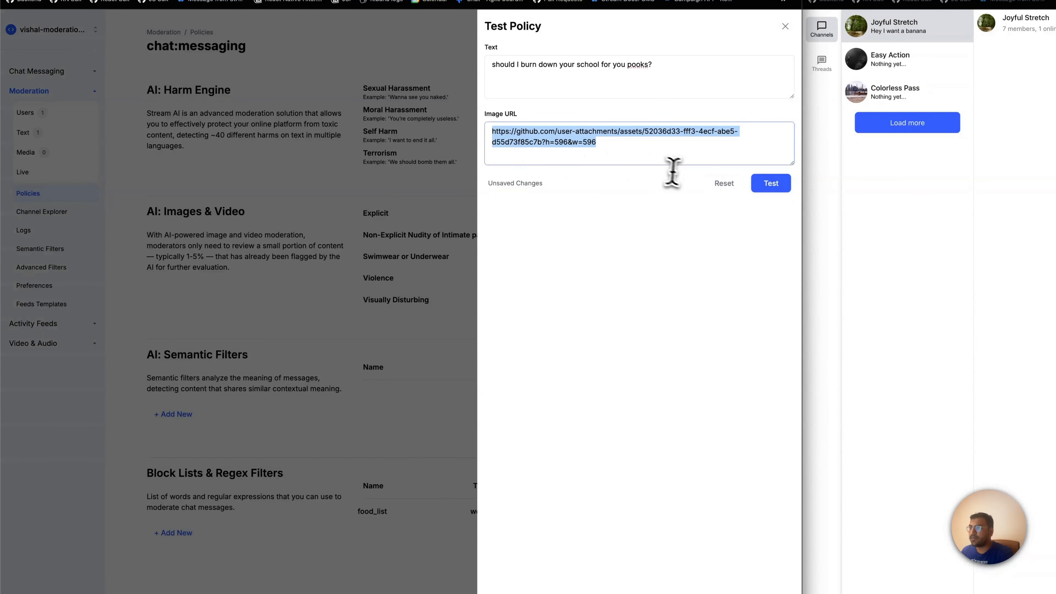
pyautogui.click(771, 185)
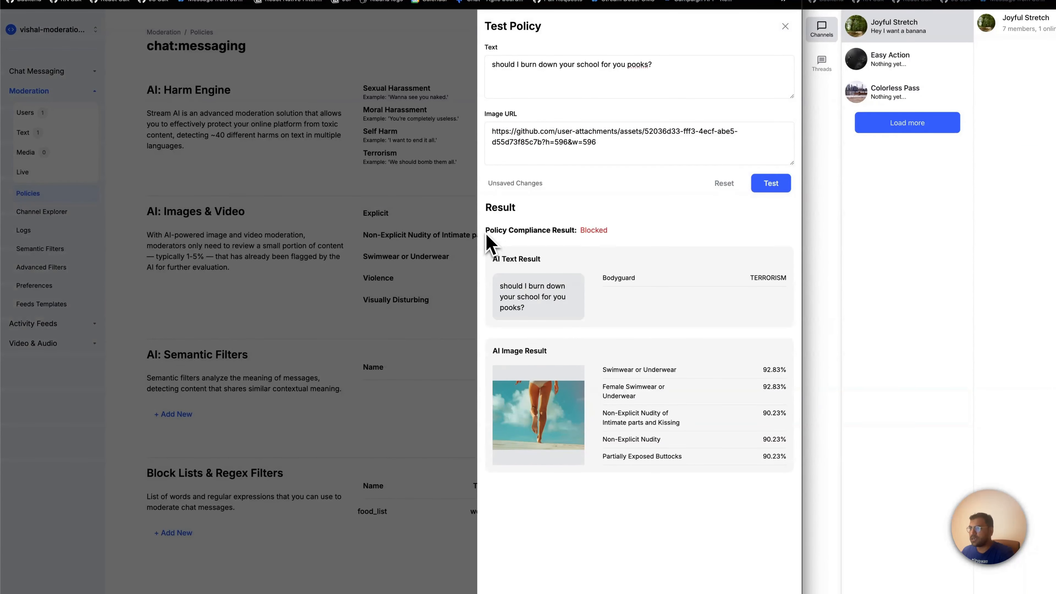
# Examine the test's policy compliance result, AI text result and AI image result categories, and close the test
pyautogui.moveTo(486, 234); pyautogui.dragTo(563, 231)
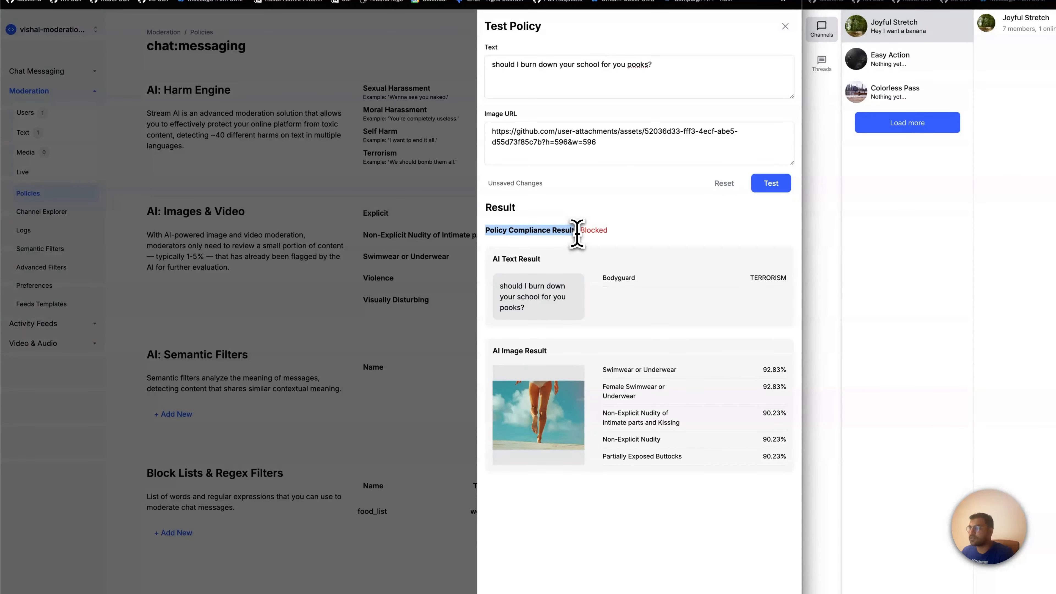
pyautogui.doubleClick(592, 231)
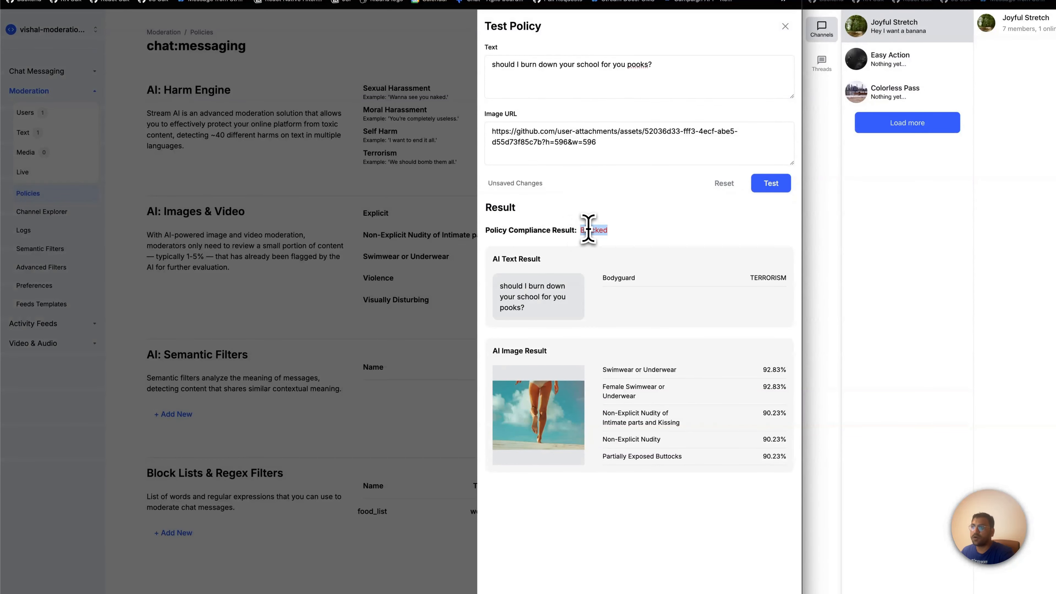
pyautogui.doubleClick(614, 278)
pyautogui.click(769, 279)
pyautogui.moveTo(490, 353); pyautogui.dragTo(636, 397)
pyautogui.click(600, 373)
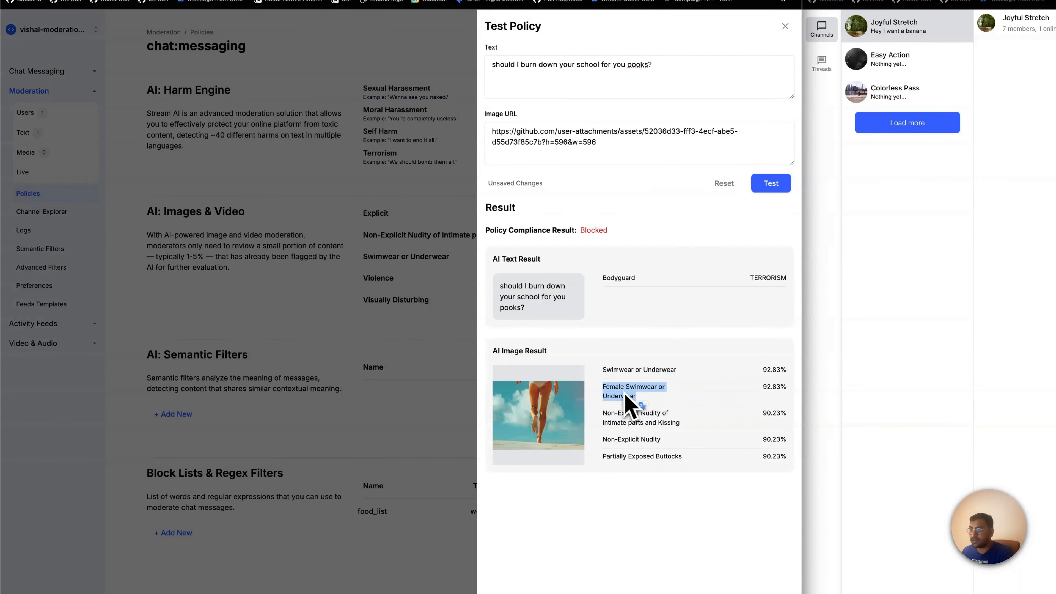
pyautogui.click(605, 421)
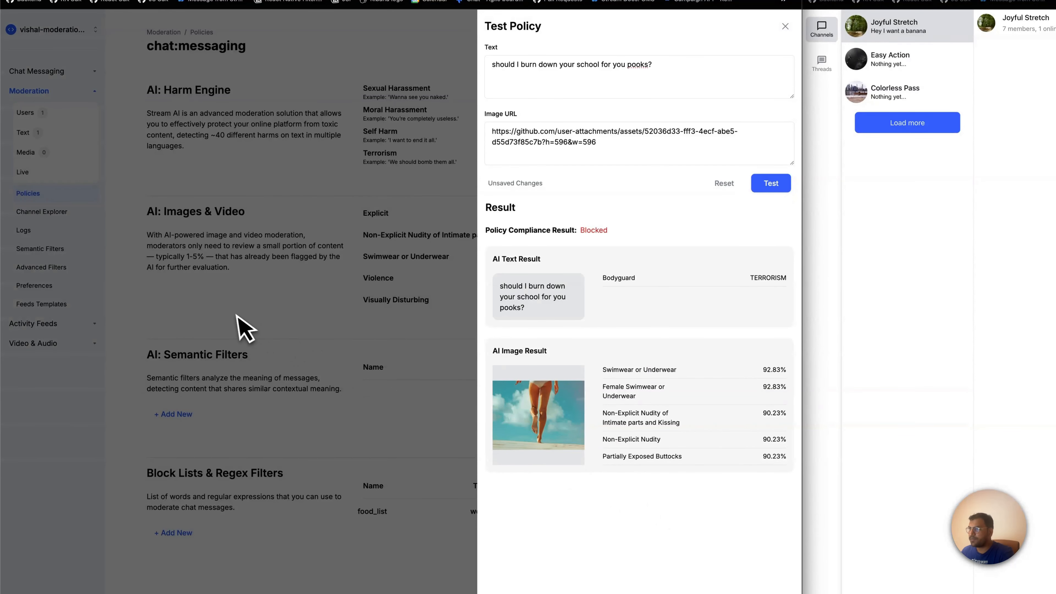
pyautogui.click(331, 311)
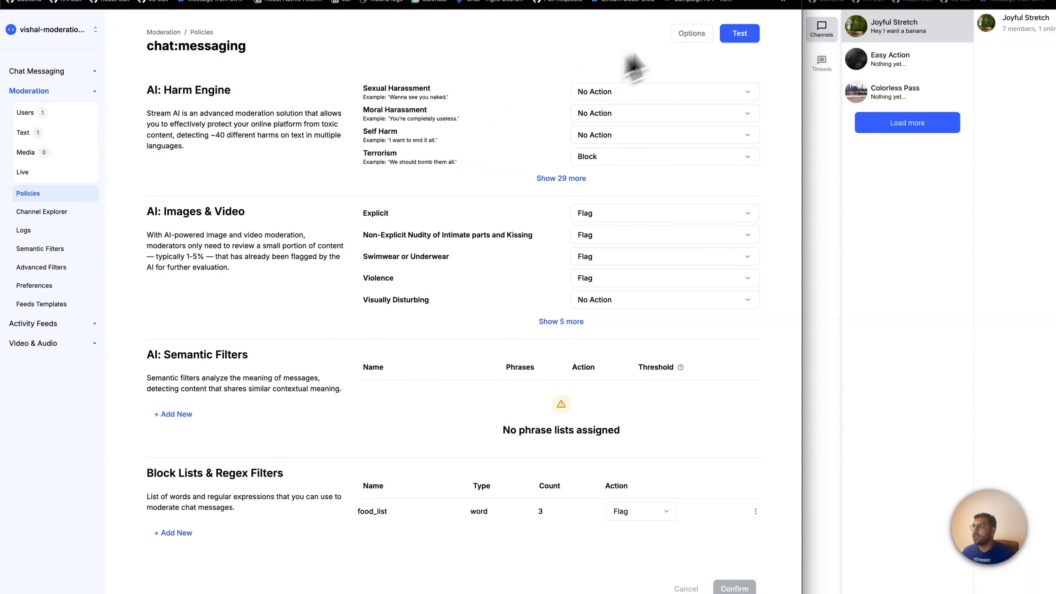
# Duplicate the chat:messaging policy to the chat product's gaming channel type and check the copied settings
pyautogui.click(173, 34)
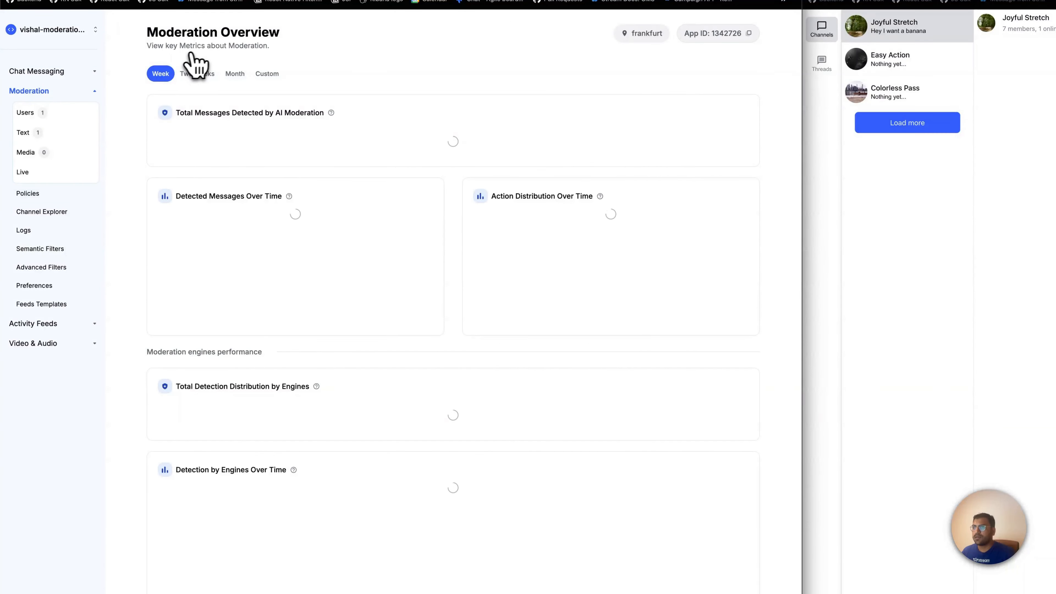
pyautogui.click(58, 194)
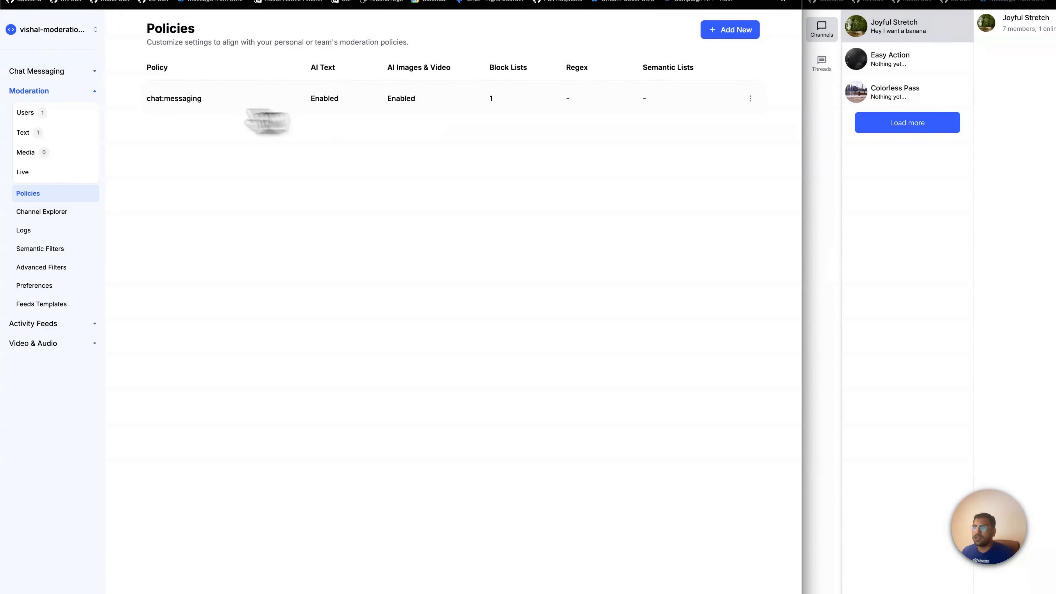
pyautogui.click(750, 99)
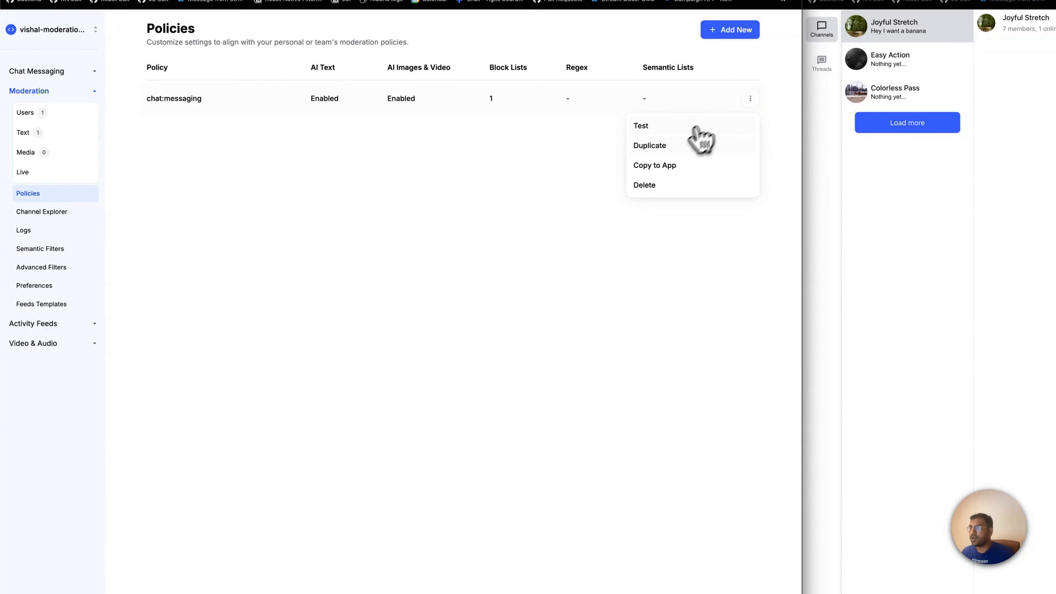
pyautogui.click(669, 145)
pyautogui.click(329, 339)
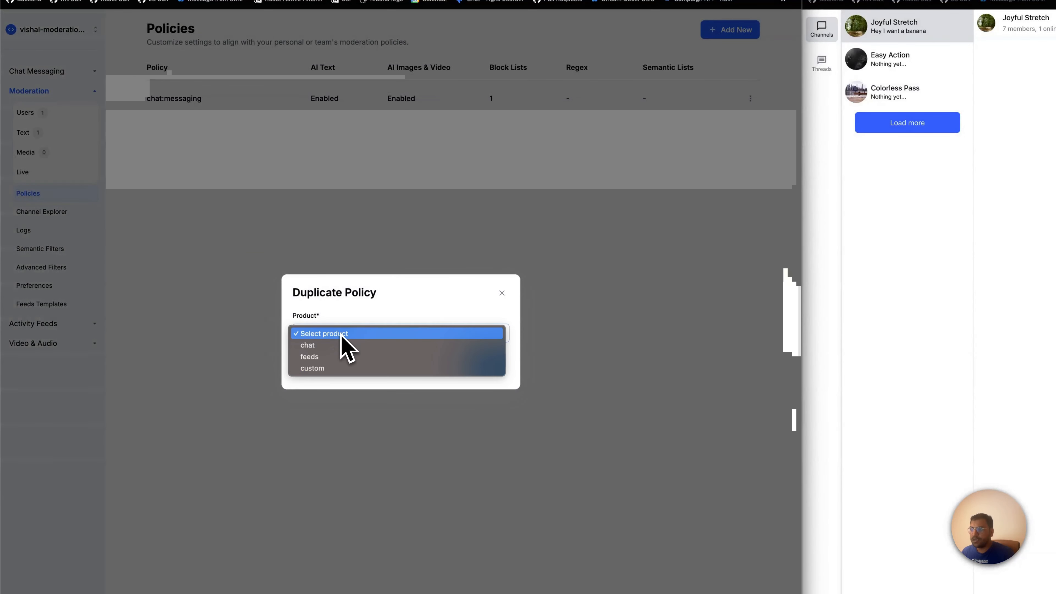
pyautogui.click(338, 349)
pyautogui.click(342, 337)
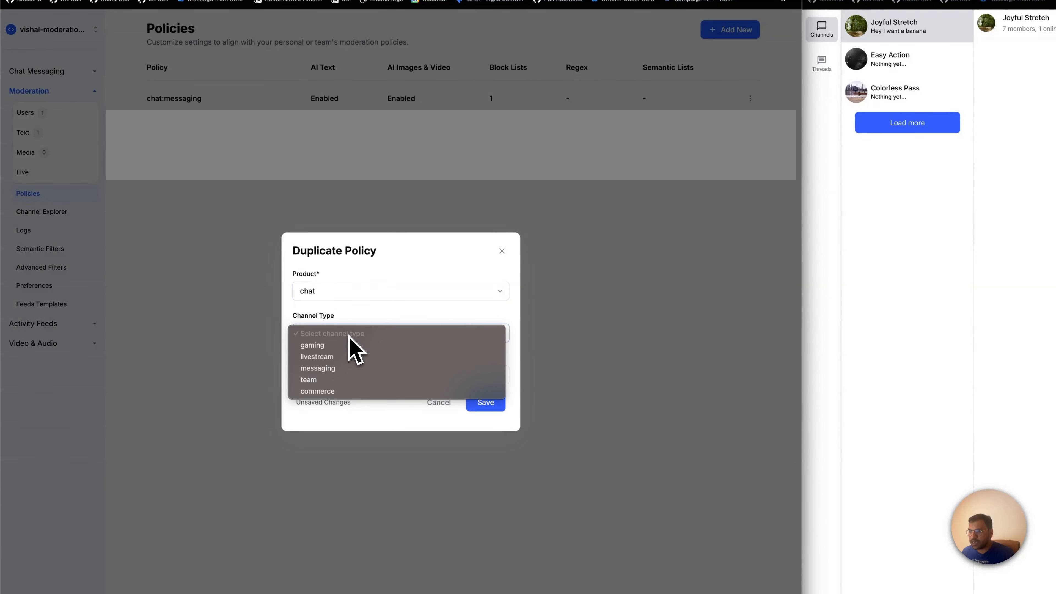
pyautogui.click(348, 349)
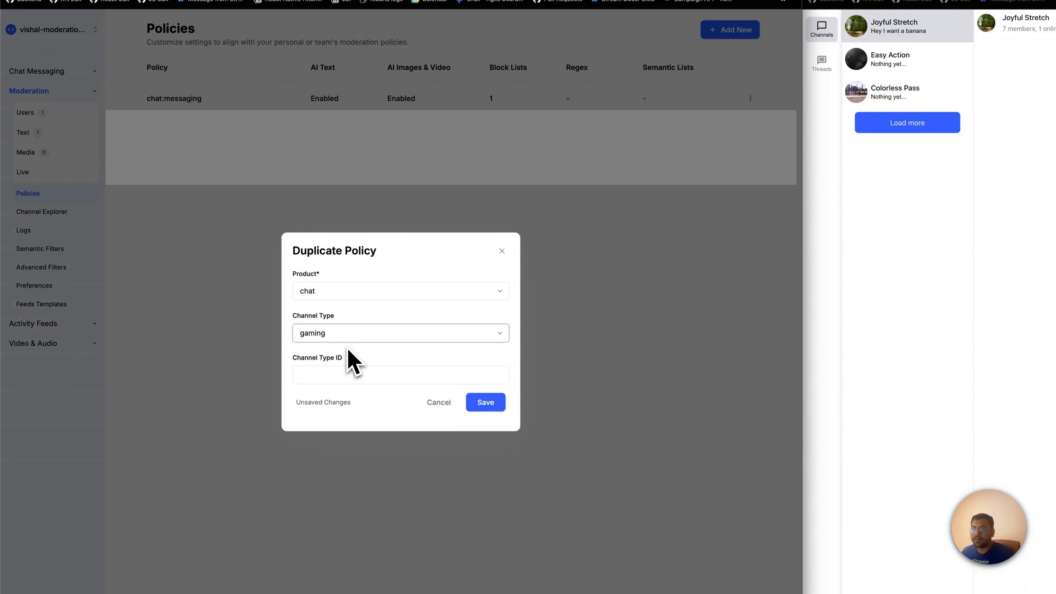
pyautogui.click(483, 408)
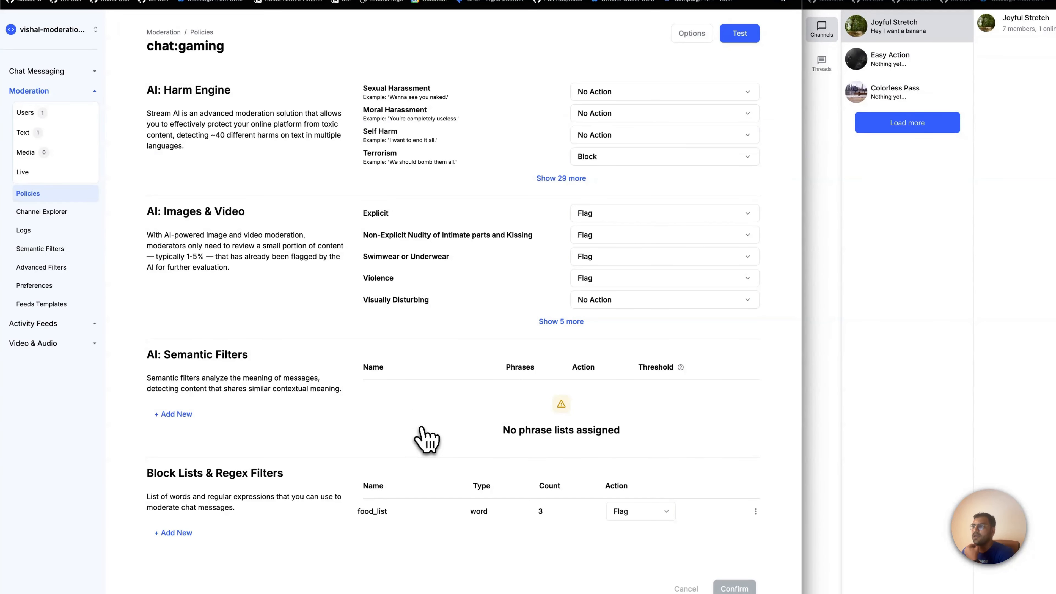
pyautogui.moveTo(363, 153); pyautogui.dragTo(384, 158)
pyautogui.moveTo(363, 212); pyautogui.dragTo(433, 283)
pyautogui.click(441, 281)
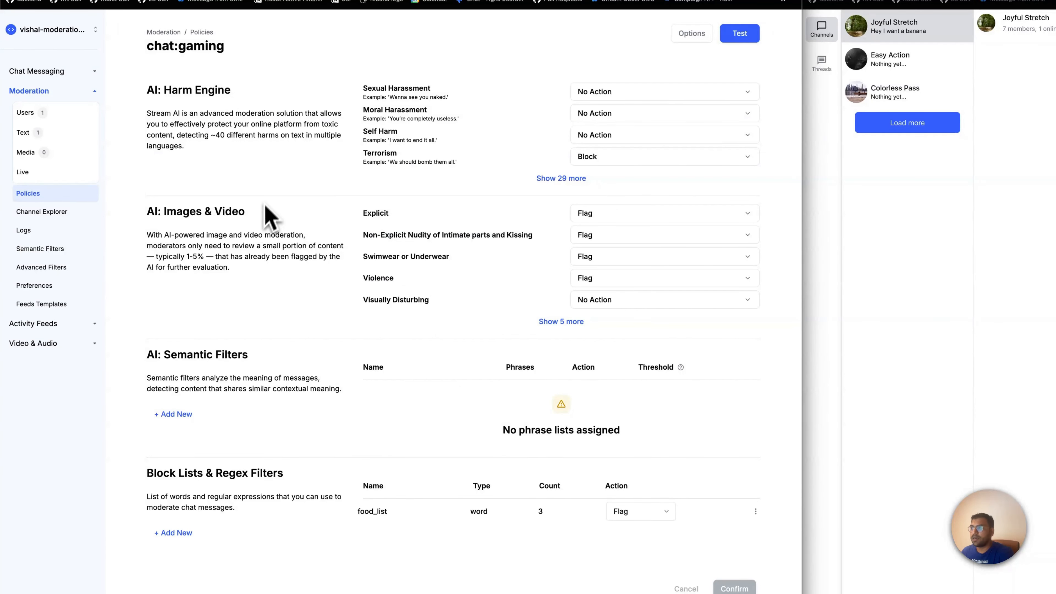
# Copy the chat:gaming policy to the adi-test-mumbai app
pyautogui.click(688, 38)
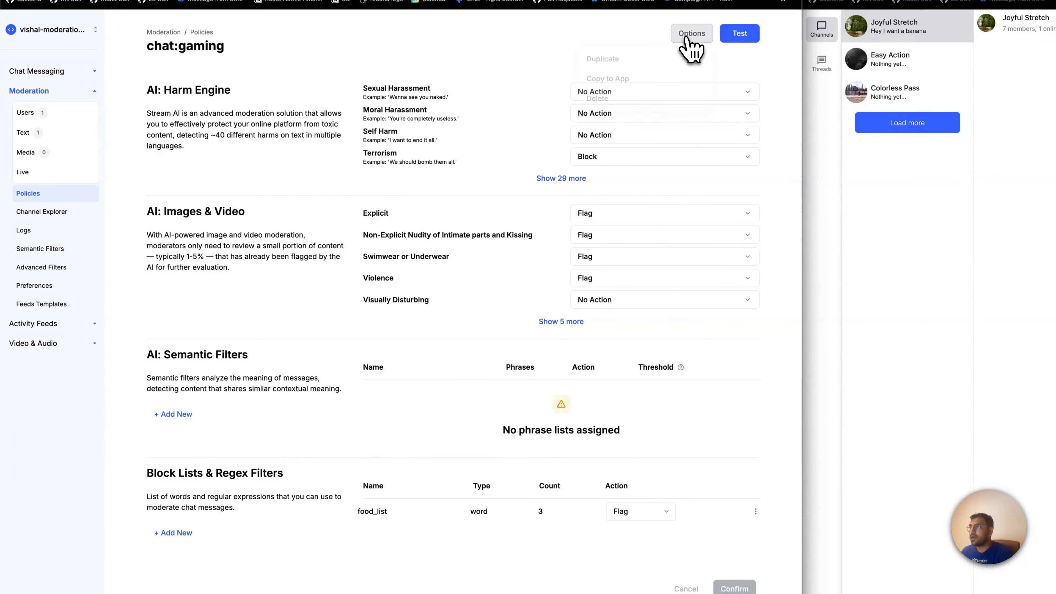
pyautogui.click(318, 32)
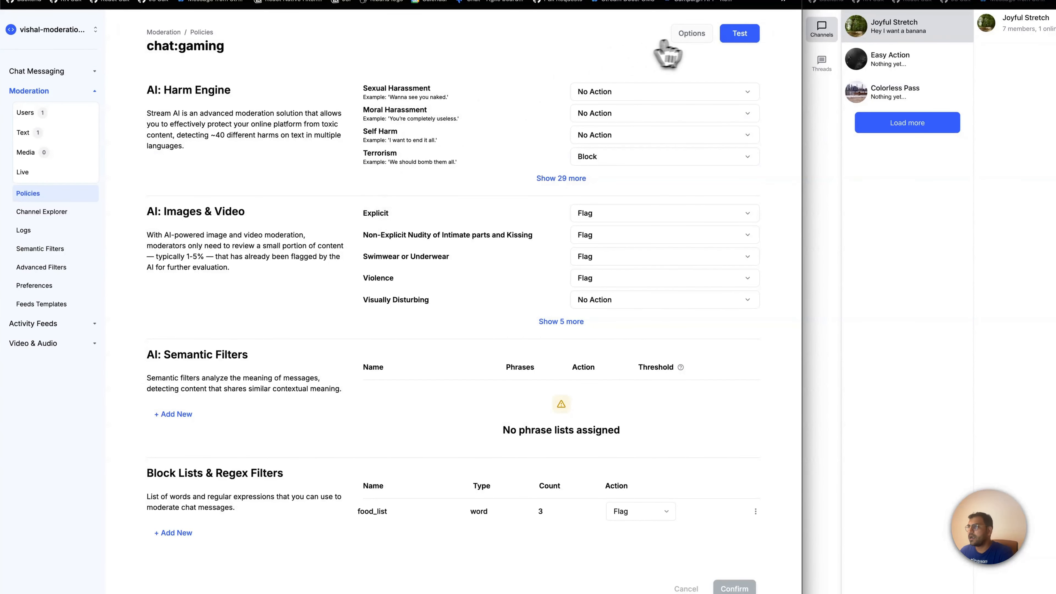
pyautogui.click(695, 46)
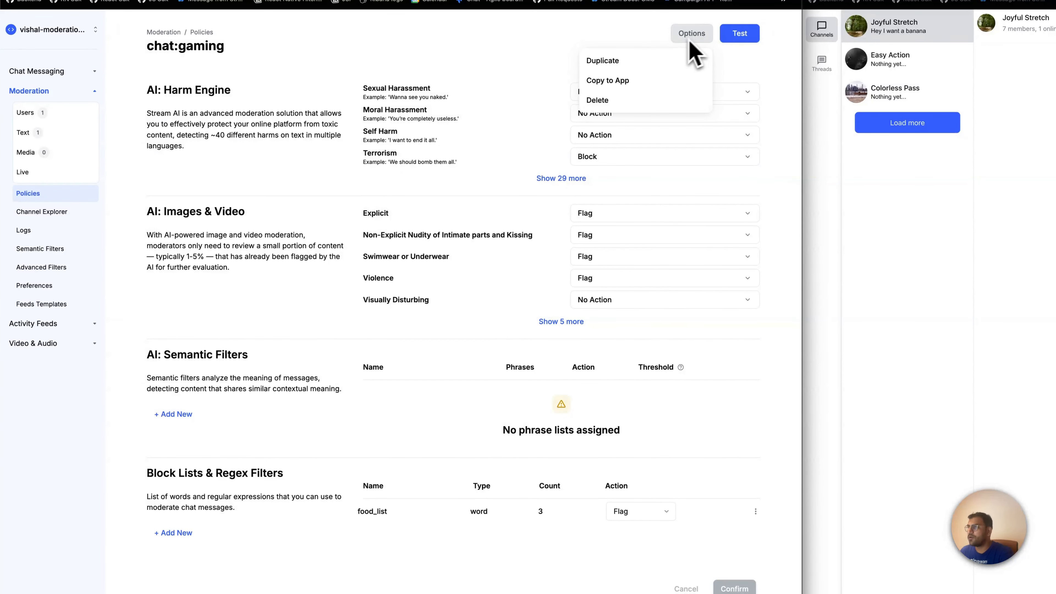
pyautogui.click(602, 84)
pyautogui.click(336, 329)
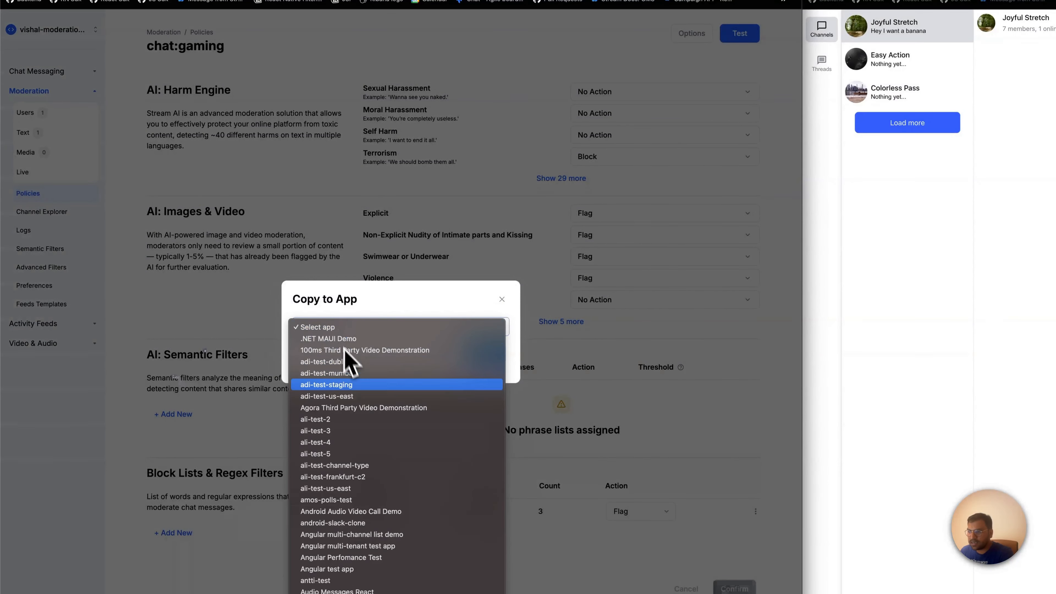
pyautogui.click(359, 374)
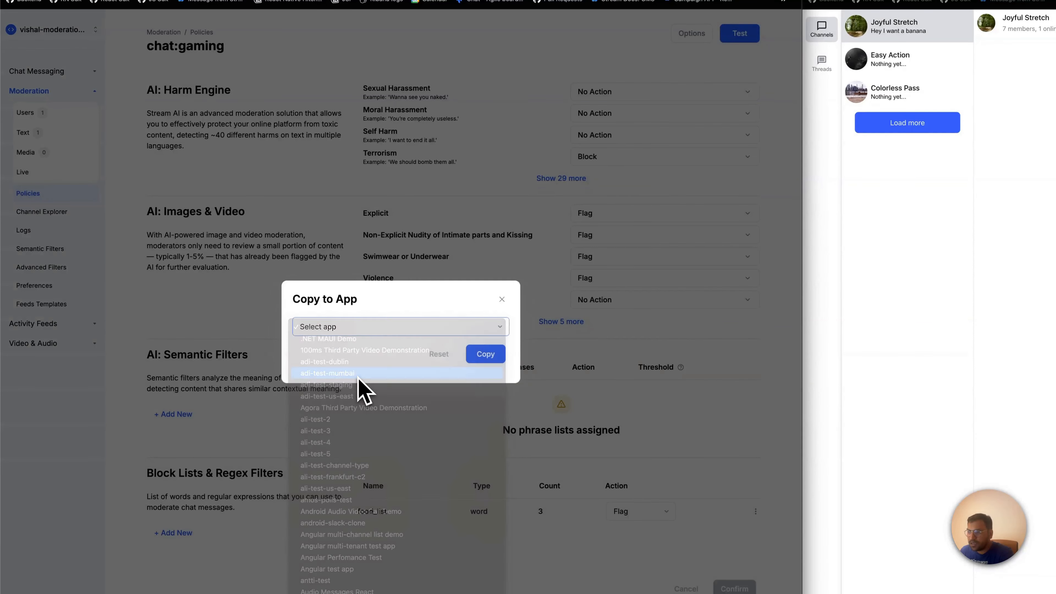
pyautogui.click(487, 354)
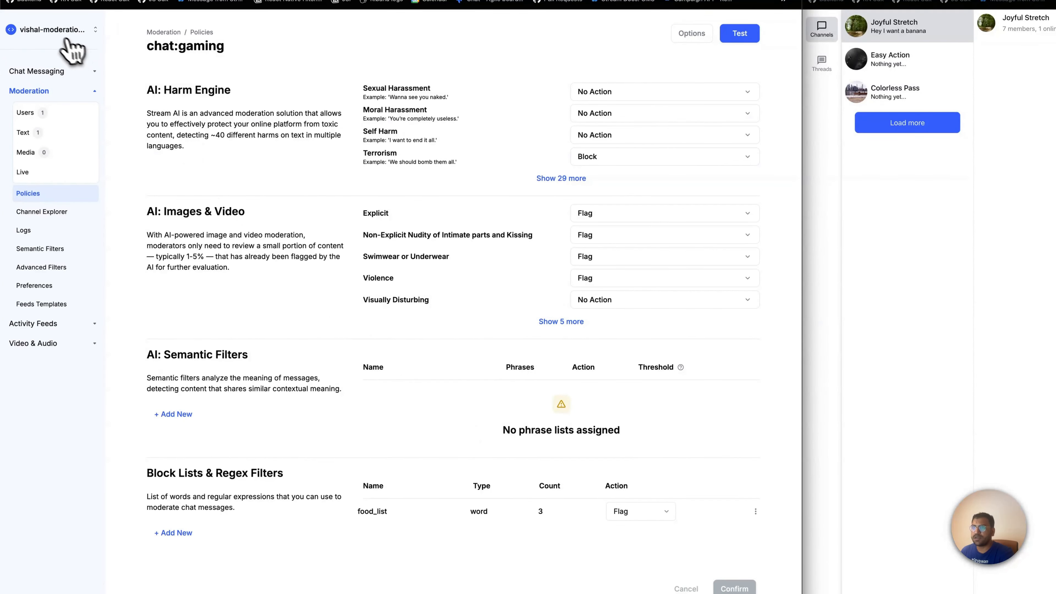
# Switch to the adi-test-mumbai app and open its chat:gaming policy to check the copied settings
pyautogui.click(66, 37)
pyautogui.click(63, 141)
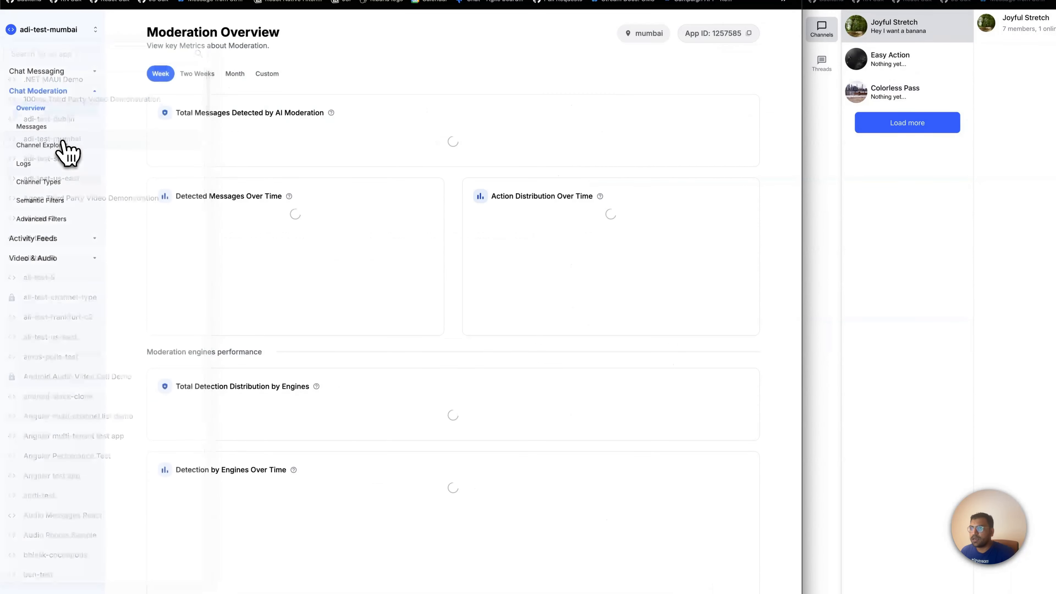
pyautogui.click(44, 194)
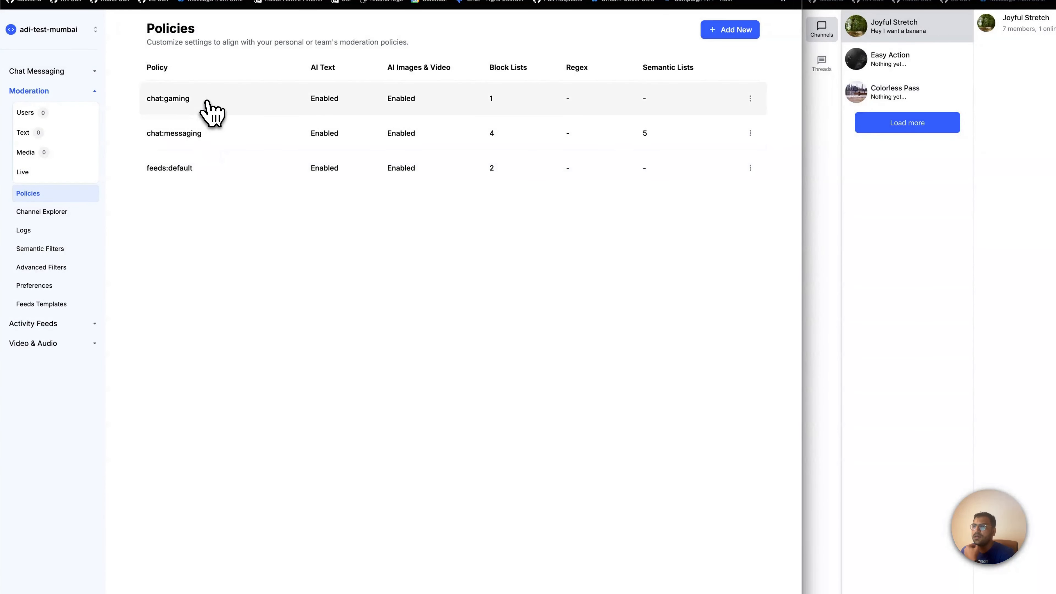
pyautogui.click(176, 99)
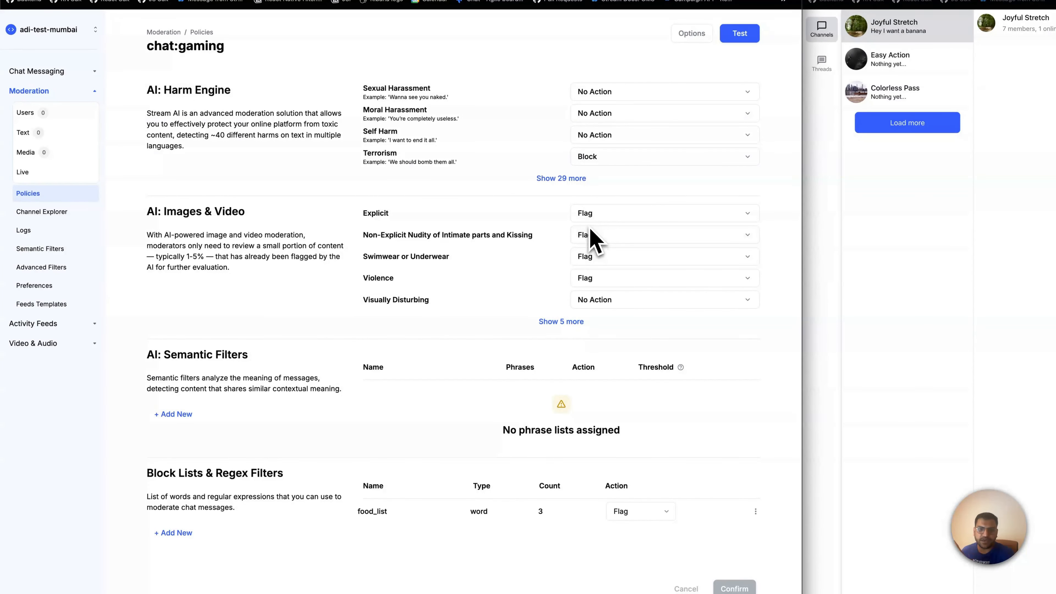
# Return to the original moderation app's policies list and review the actions available for chat:gaming and the list's columns
pyautogui.click(46, 30)
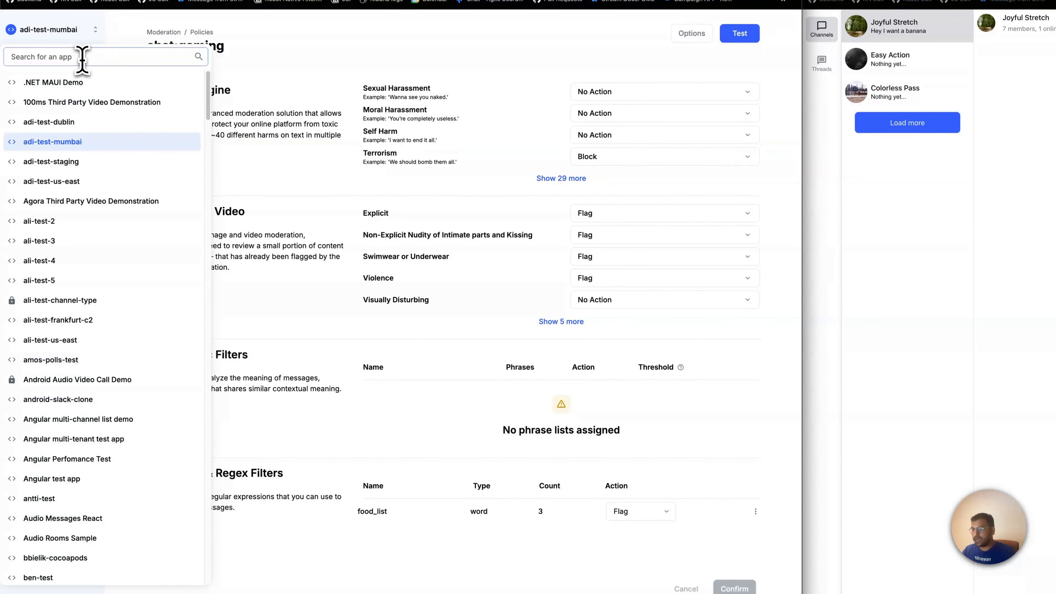
pyautogui.write('vish')
pyautogui.click(68, 184)
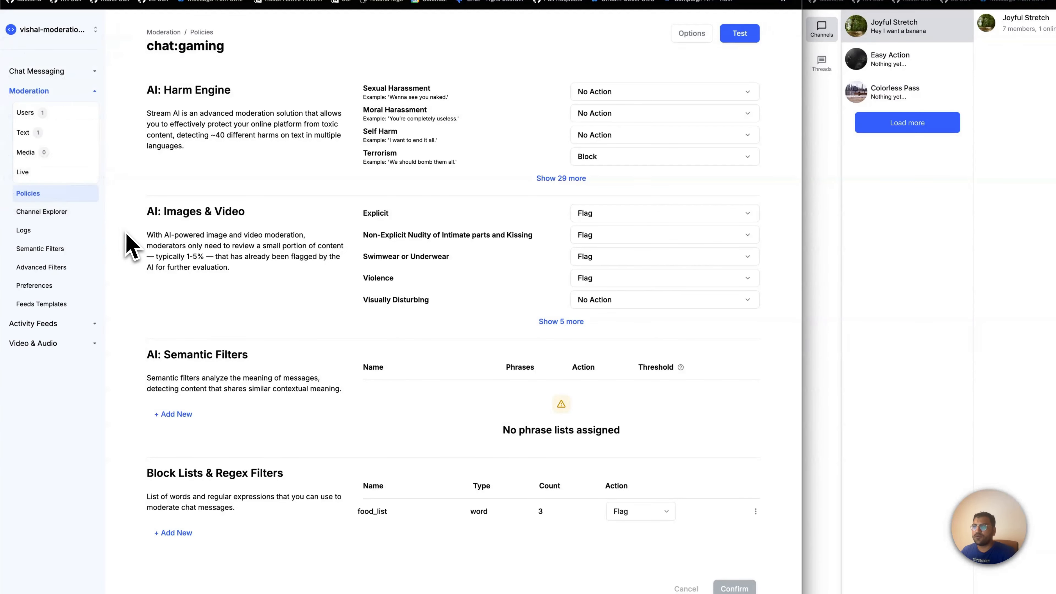
pyautogui.click(48, 195)
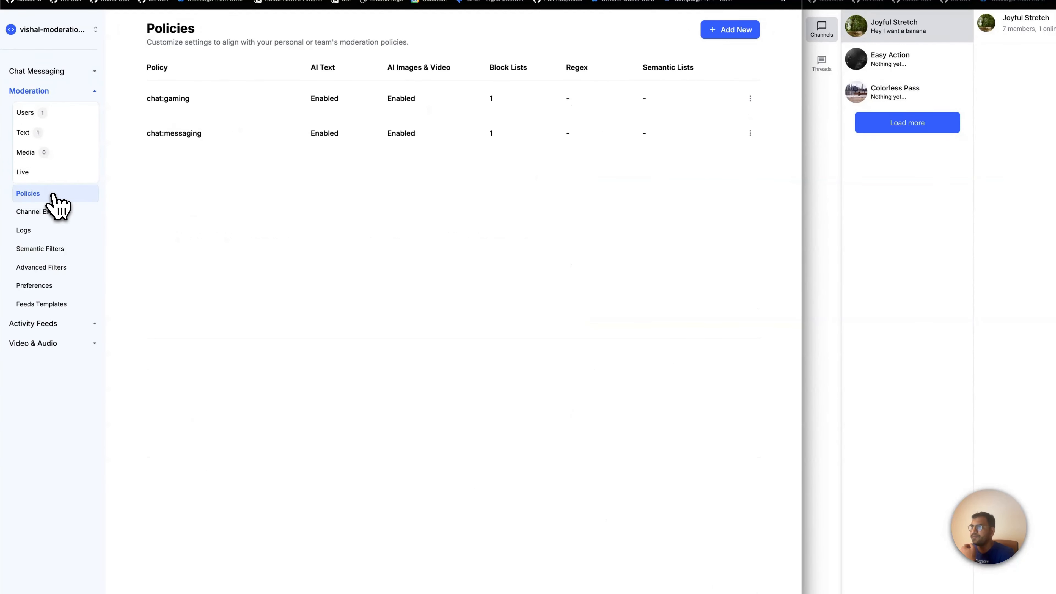
pyautogui.click(750, 98)
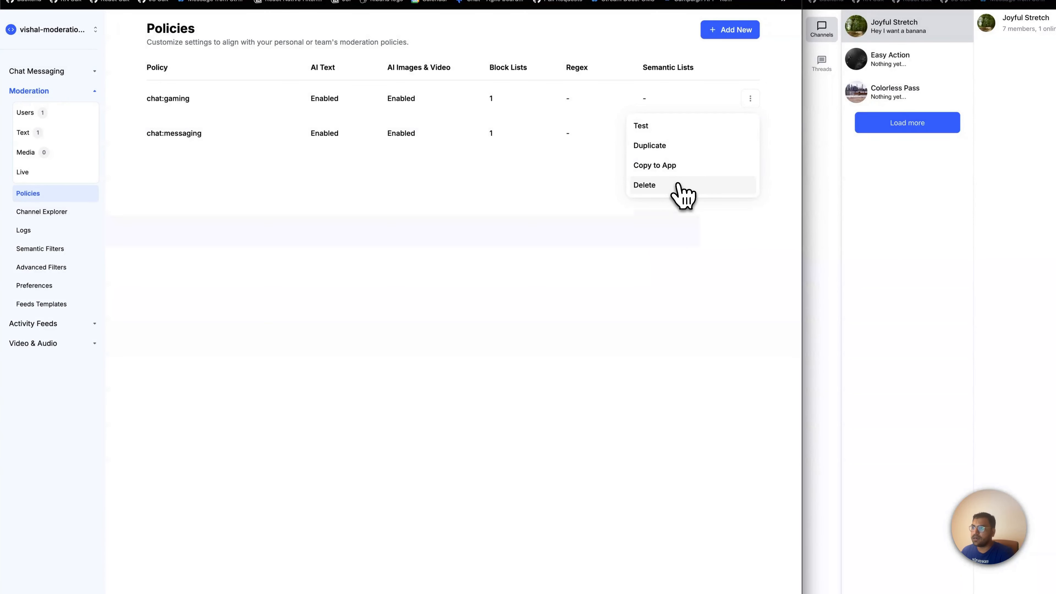
pyautogui.click(564, 198)
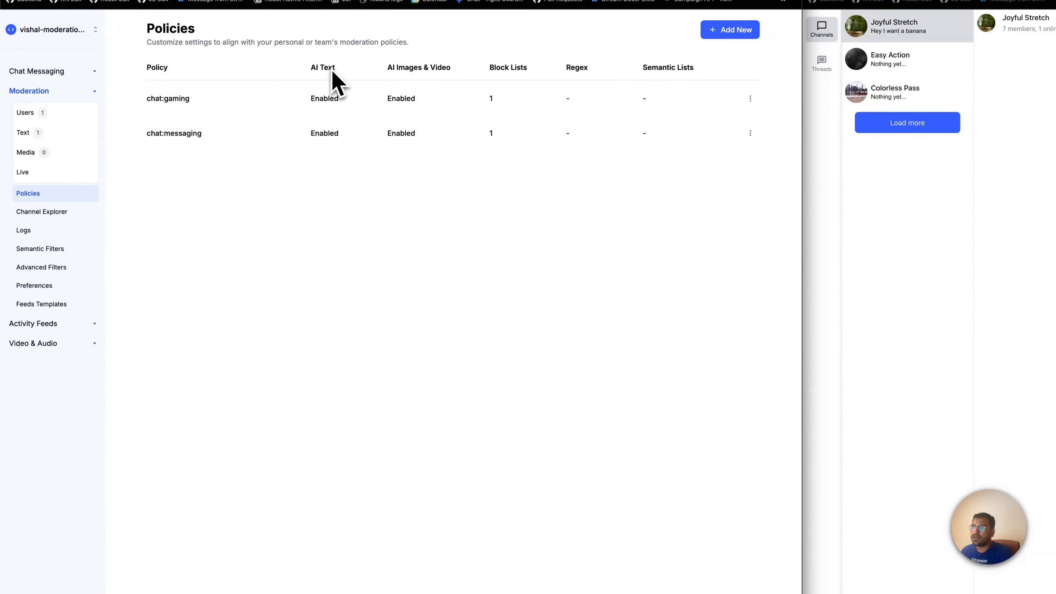
pyautogui.moveTo(389, 67); pyautogui.dragTo(434, 70)
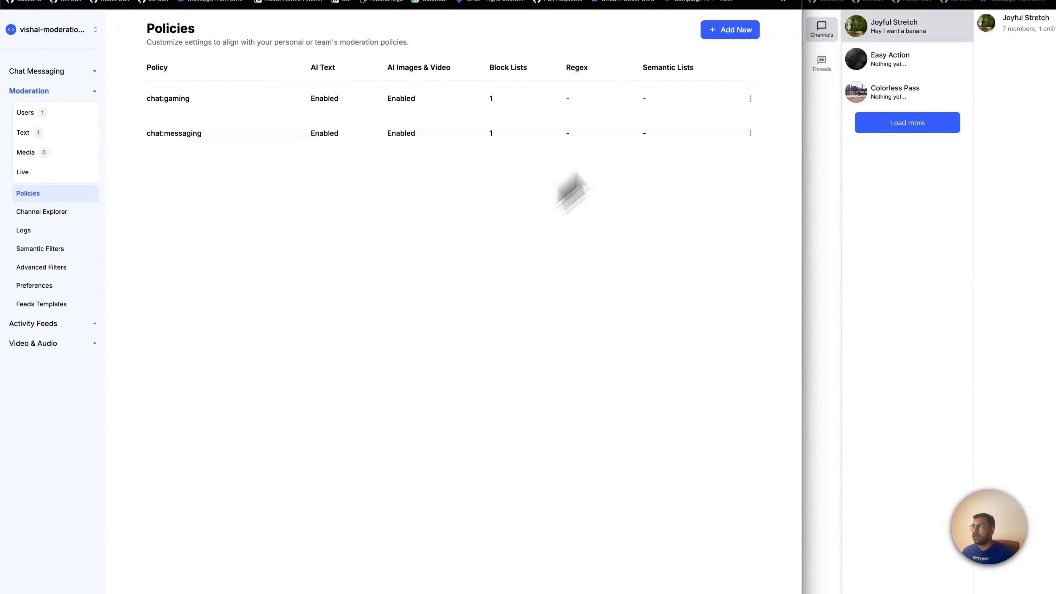
# Create a new policy for the custom product with the custom ID my-test-product and return to the policies list
pyautogui.click(734, 31)
pyautogui.click(336, 335)
pyautogui.click(369, 311)
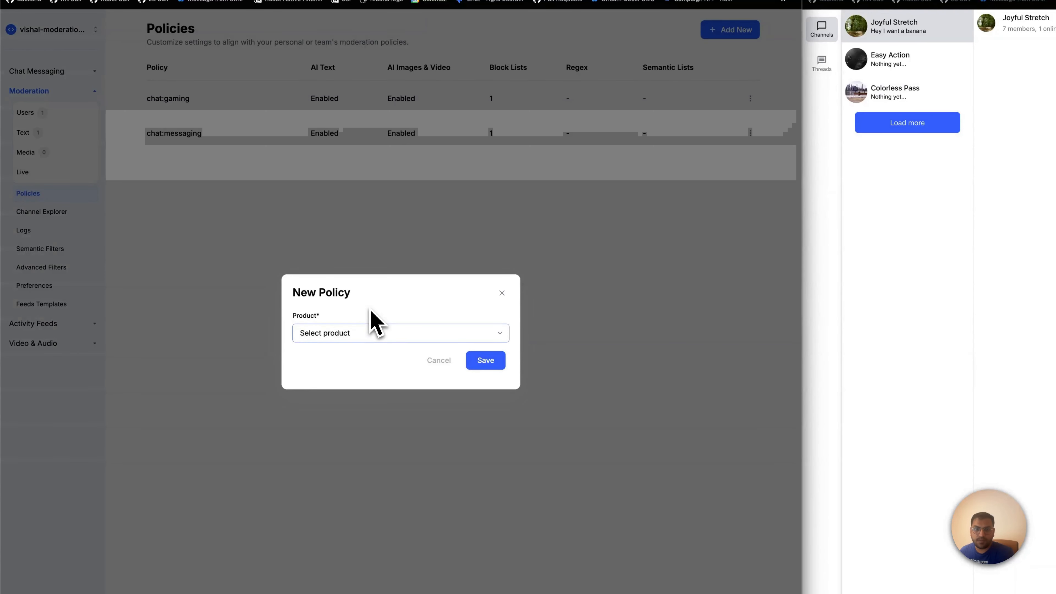
pyautogui.click(365, 333)
pyautogui.click(354, 368)
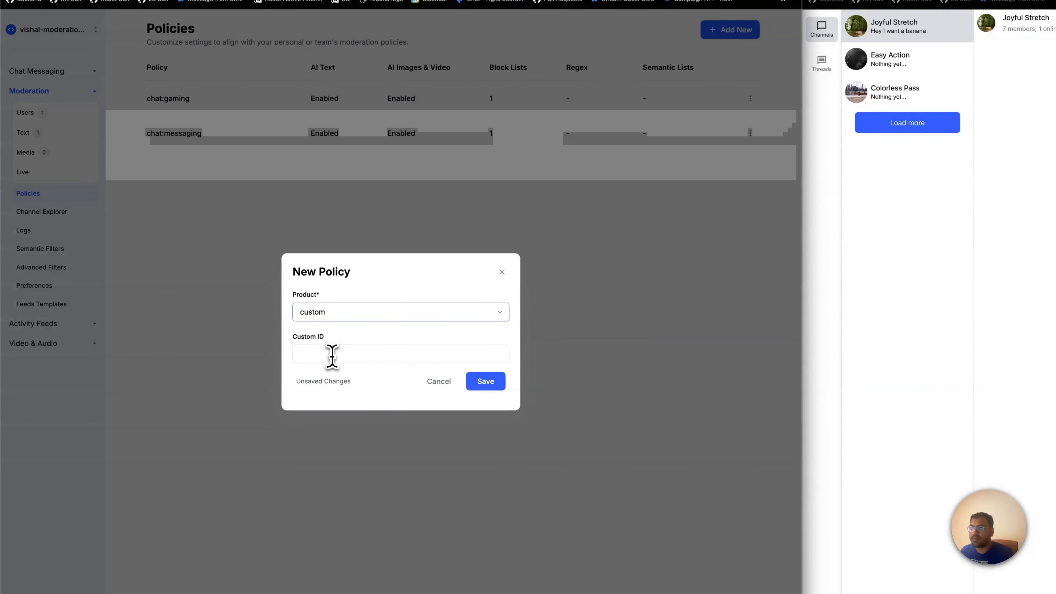
pyautogui.click(331, 354)
pyautogui.write('my-test-product')
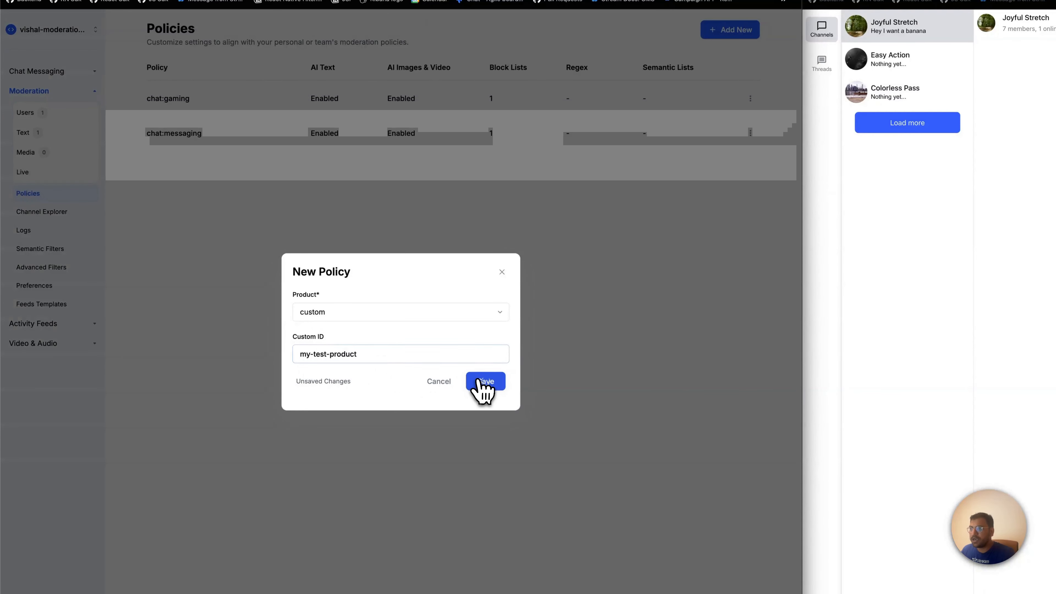
pyautogui.click(484, 385)
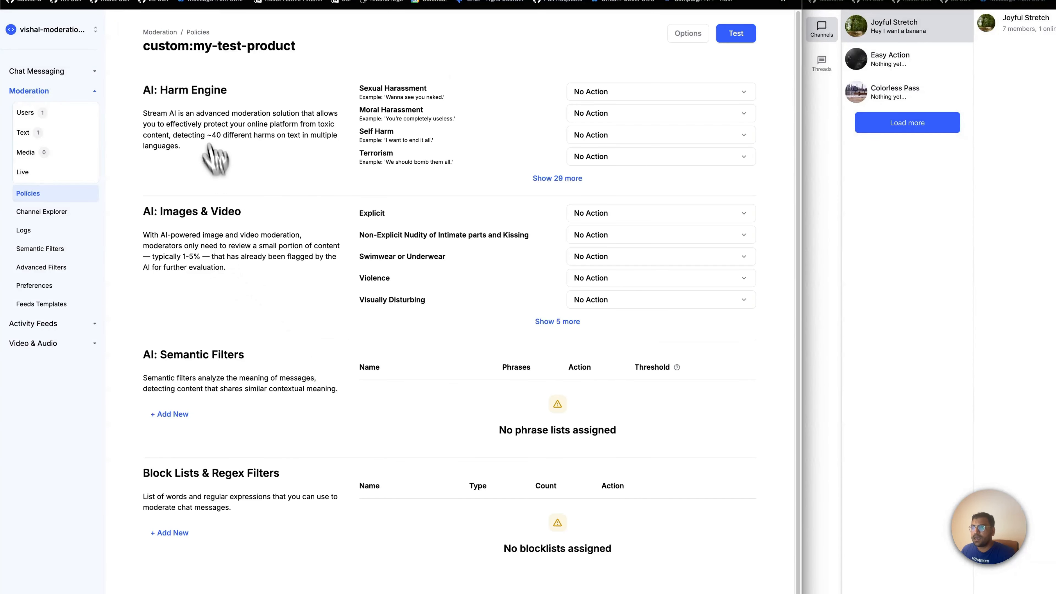
pyautogui.click(199, 33)
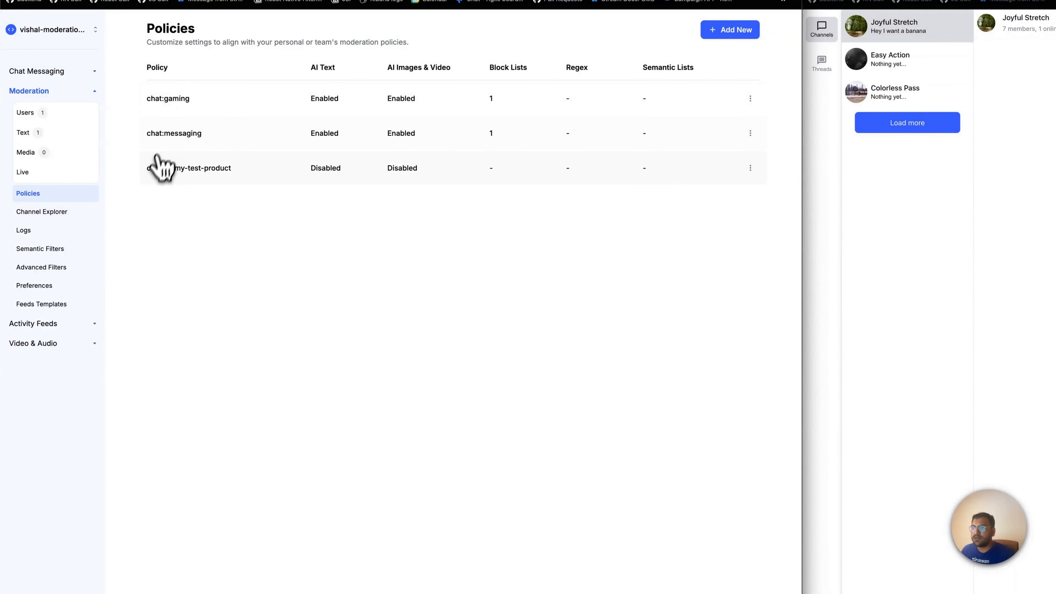
# In the custom:my-test-product policy, set the AI Harm Engine action to Flag for Sexual Harassment and Moral Harassment
pyautogui.click(239, 179)
pyautogui.click(624, 94)
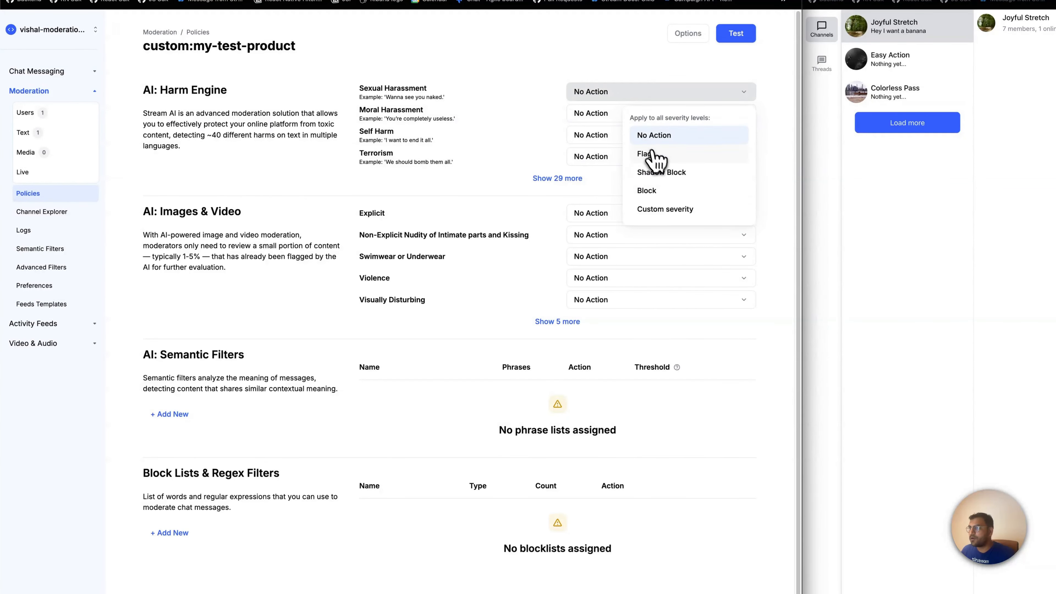
pyautogui.click(648, 155)
pyautogui.click(607, 116)
pyautogui.click(648, 178)
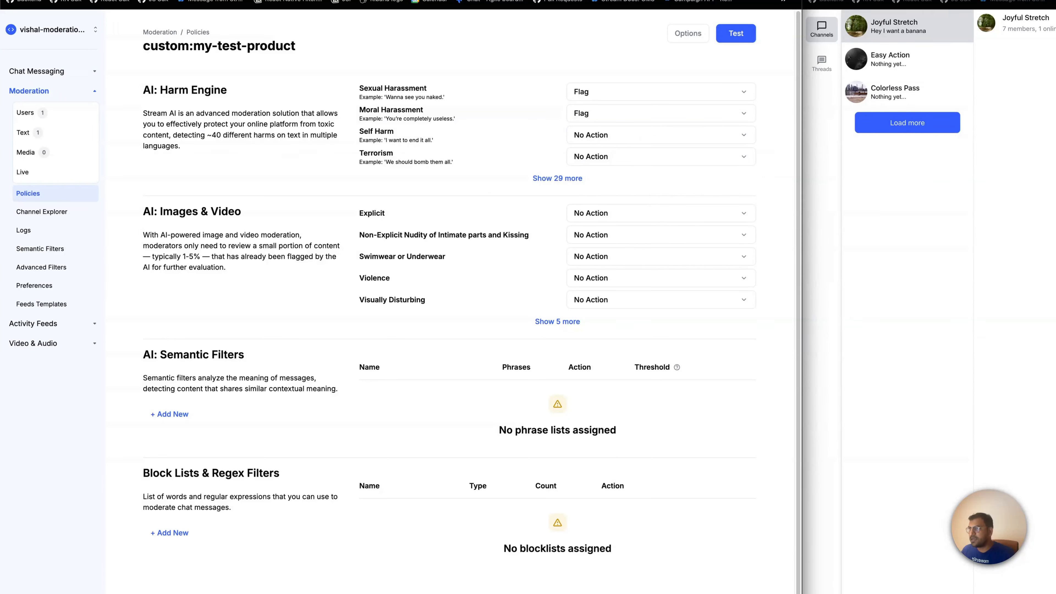
# Examine the moderation check code sample and its config_key in the Notion Moderation API doc, and return to the Stream dashboard's policies list
pyautogui.click(475, 0)
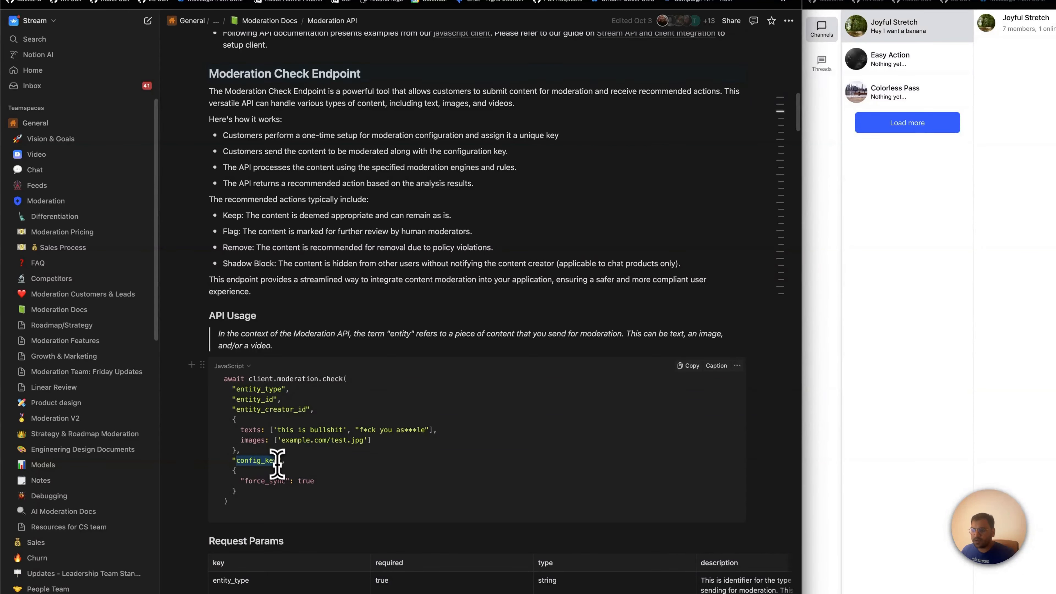
pyautogui.click(270, 0)
pyautogui.hotkey('ctrl', 'Tab')
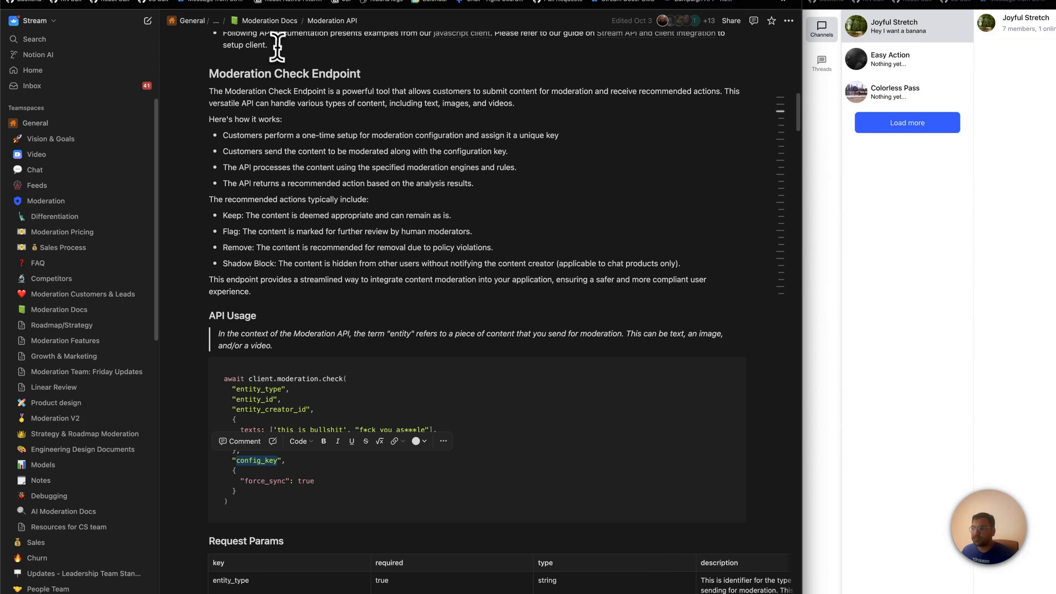
pyautogui.click(380, 310)
pyautogui.moveTo(224, 379); pyautogui.dragTo(266, 504)
pyautogui.click(268, 507)
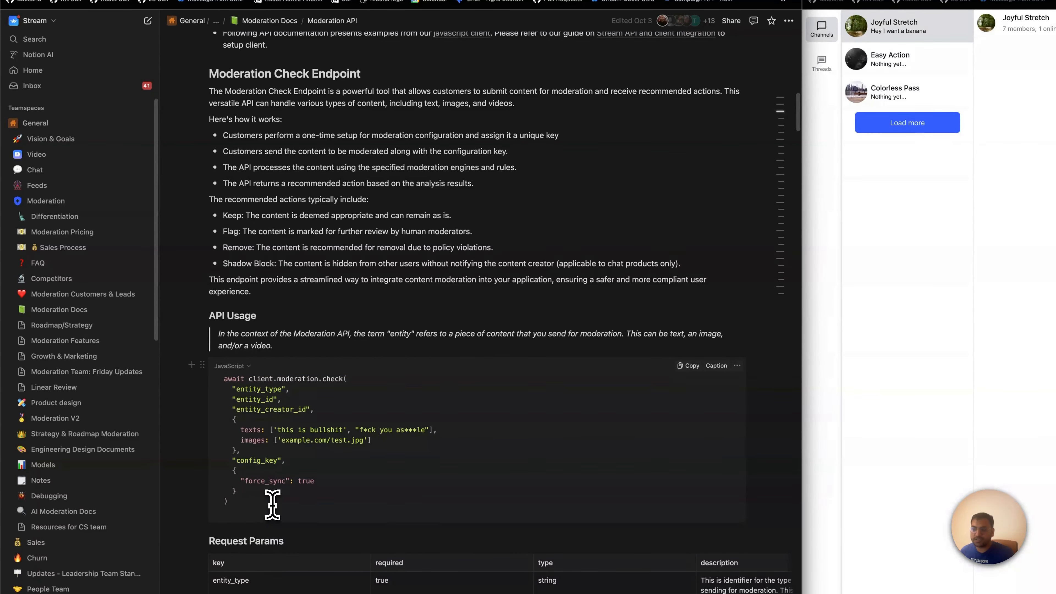
pyautogui.hotkey('ctrl', 'Tab')
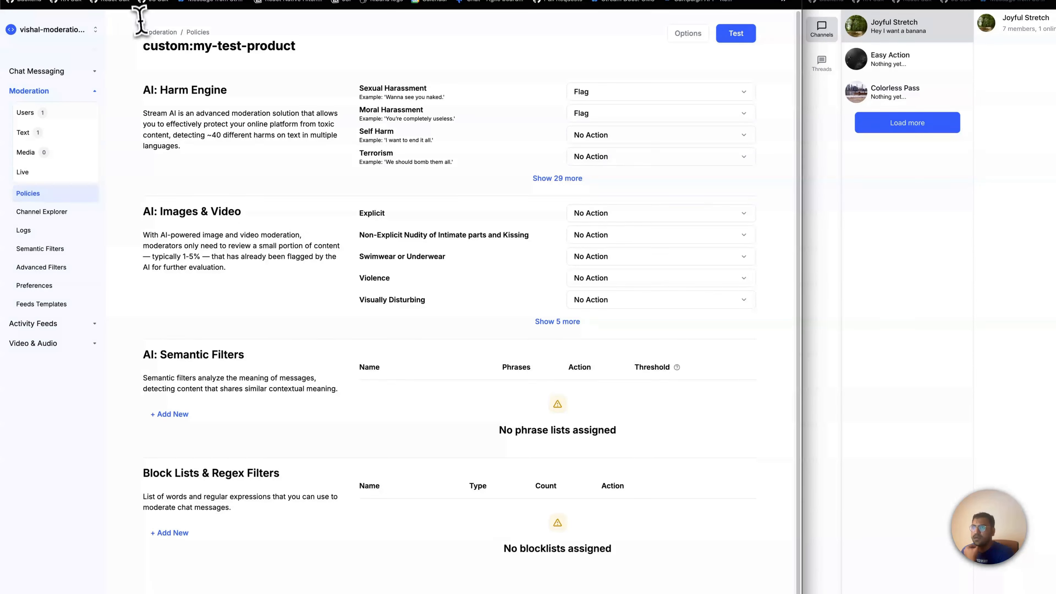
pyautogui.click(197, 32)
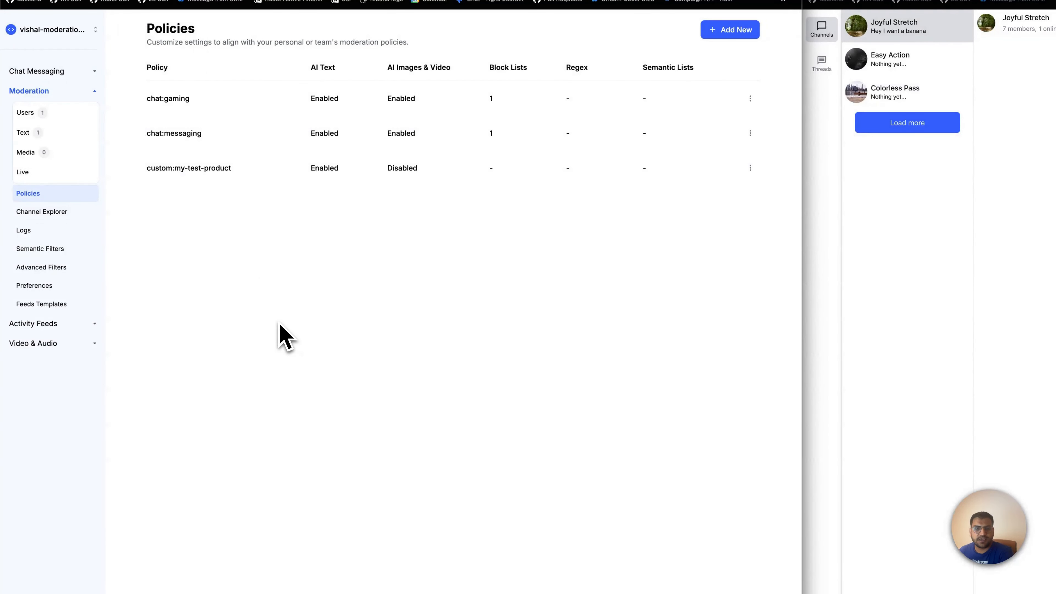